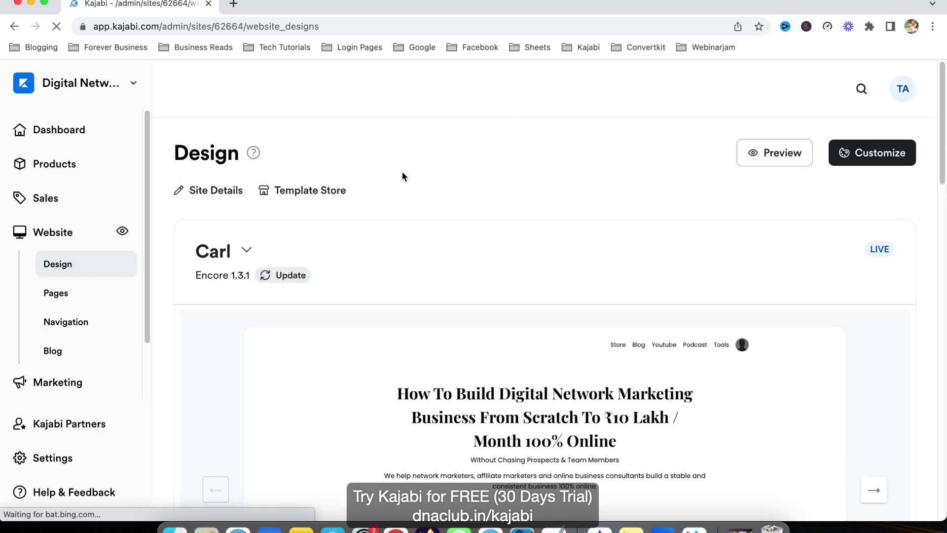
Open the Products page and scroll the 10 products down to DNA Gold Level Courses.
left_click(47, 168)
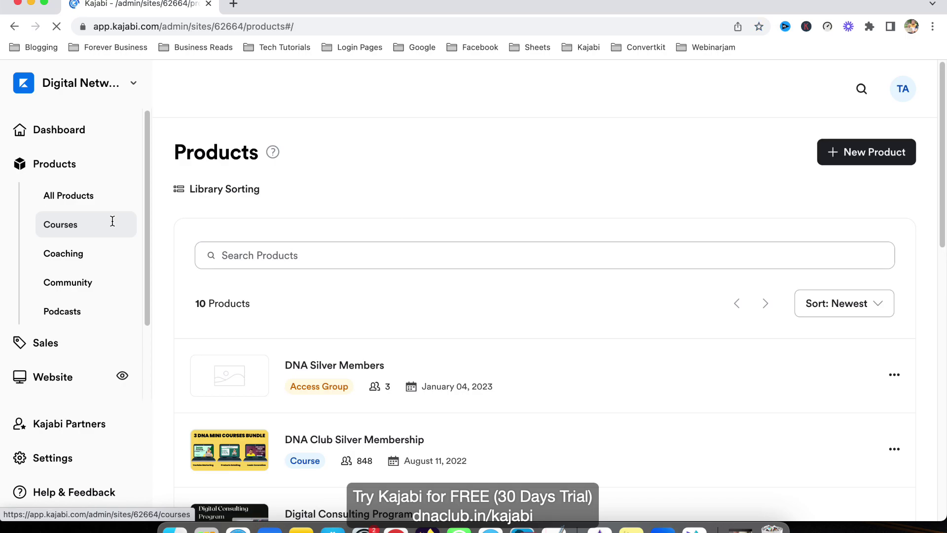
scroll(482, 321, "down", 7)
scroll(482, 333, "down", 7)
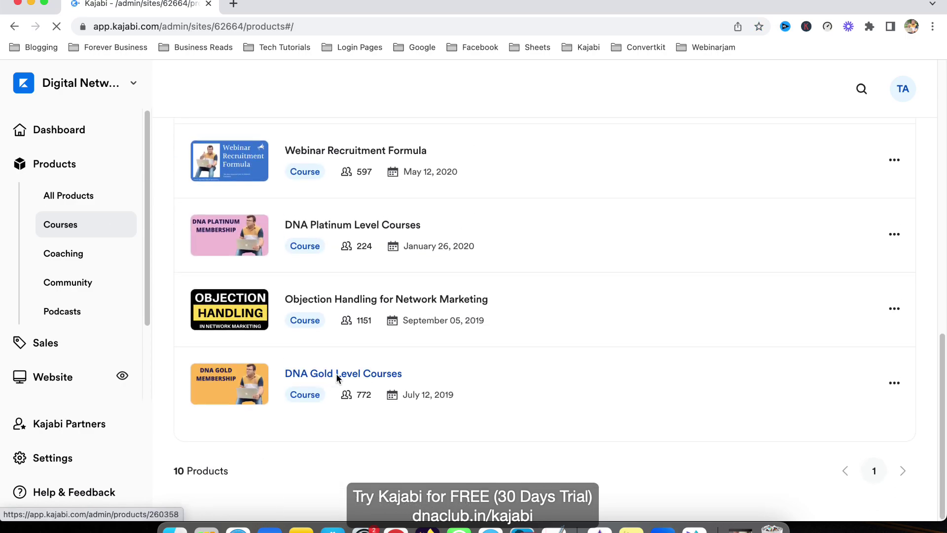
Open DNA Gold Level Courses and scroll through its modules, lessons and live session notice.
left_click(331, 375)
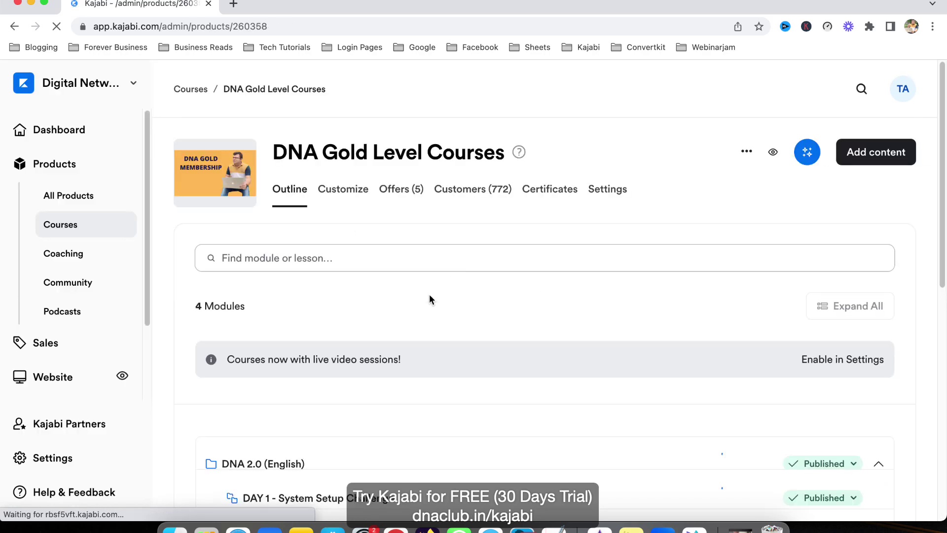
scroll(550, 326, "down", 3)
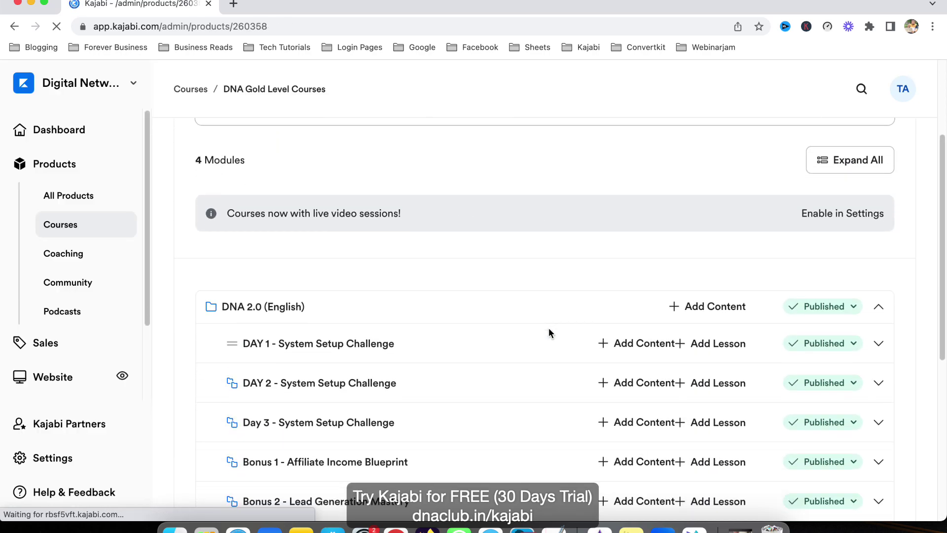
scroll(463, 319, "down", 6)
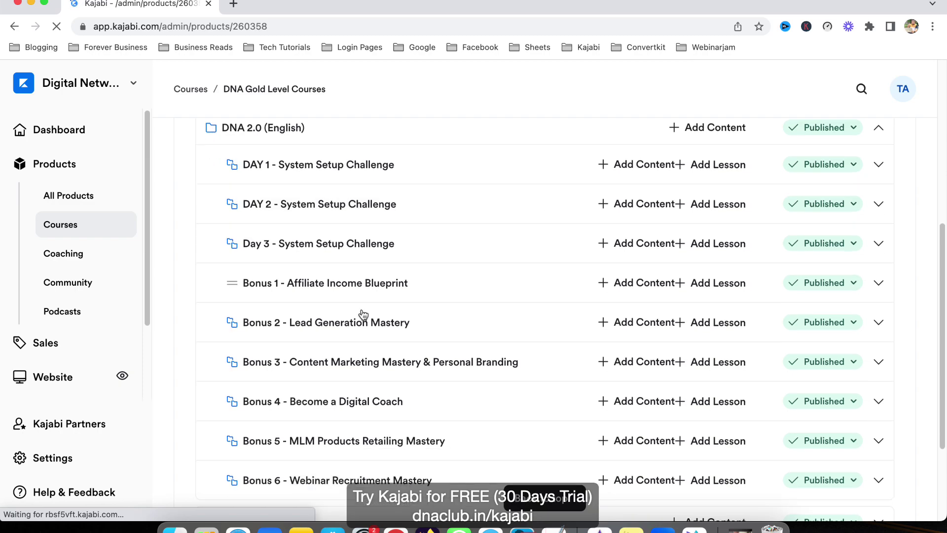
scroll(469, 354, "down", 8)
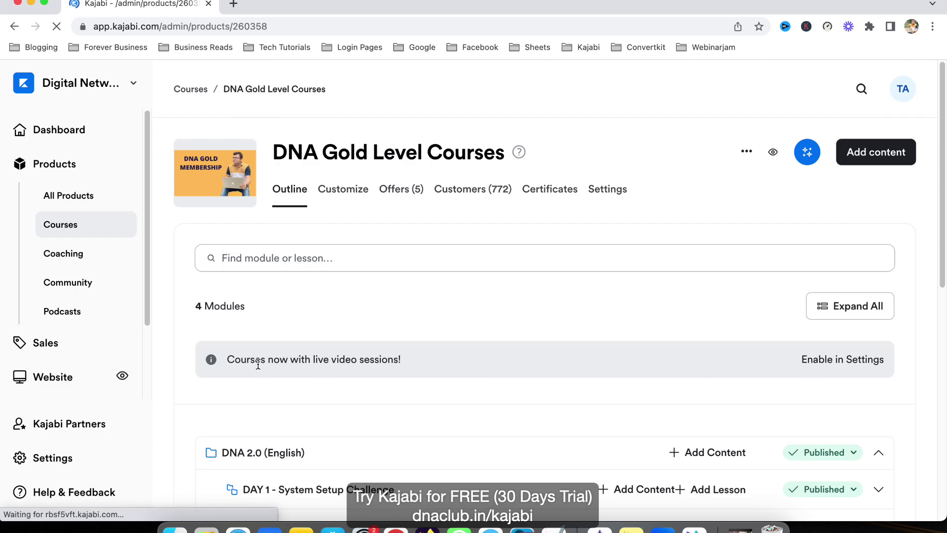
left_click_drag(313, 360, 399, 359)
left_click(527, 305)
Turn on the live video session under Live Rooms (Every Wednesday, 7:30 PM IST) and save.
left_click(832, 364)
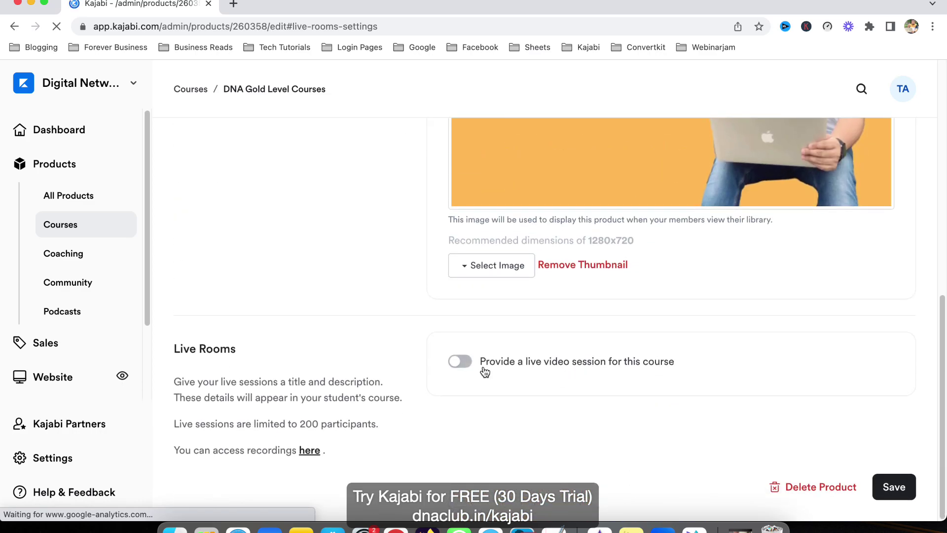
left_click(464, 362)
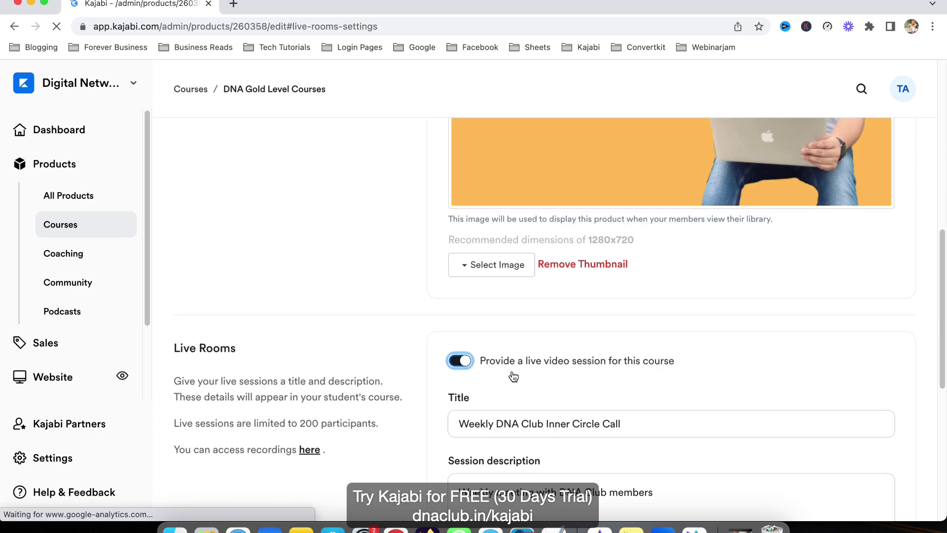
scroll(514, 377, "down", 3)
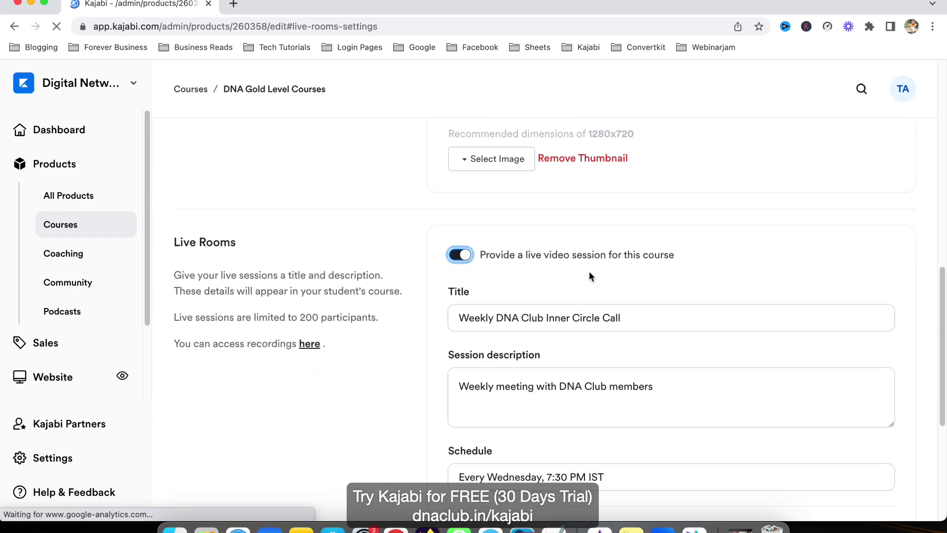
scroll(641, 269, "down", 1)
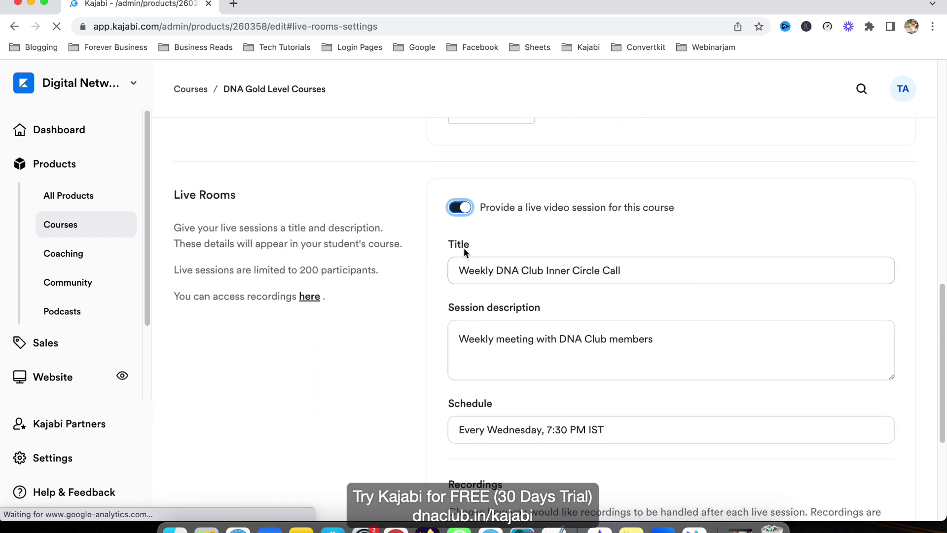
scroll(527, 277, "down", 1)
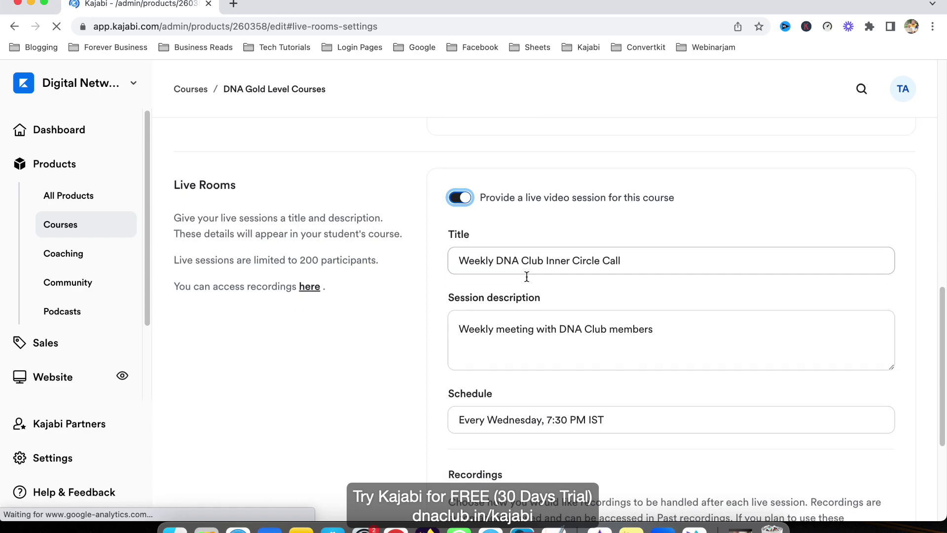
scroll(527, 277, "down", 1)
left_click_drag(480, 231, 661, 232)
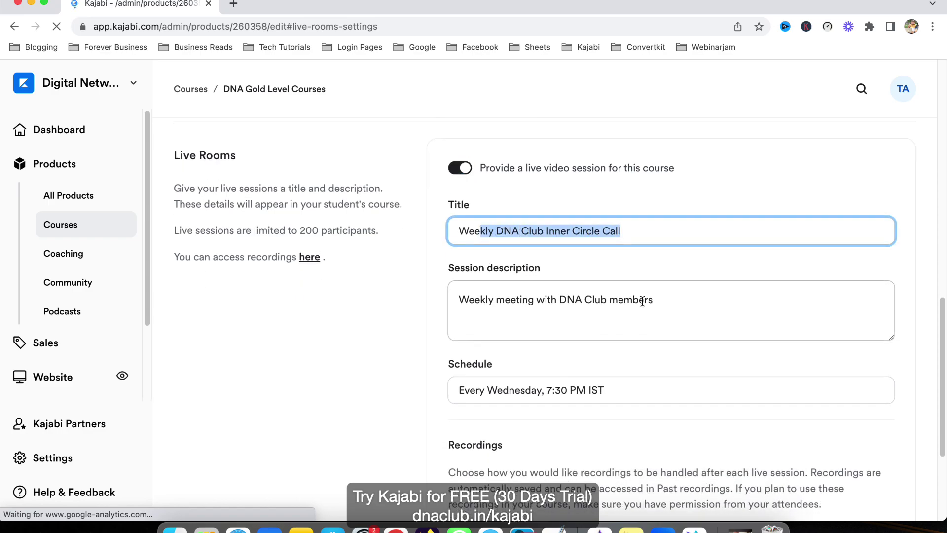
scroll(631, 310, "down", 2)
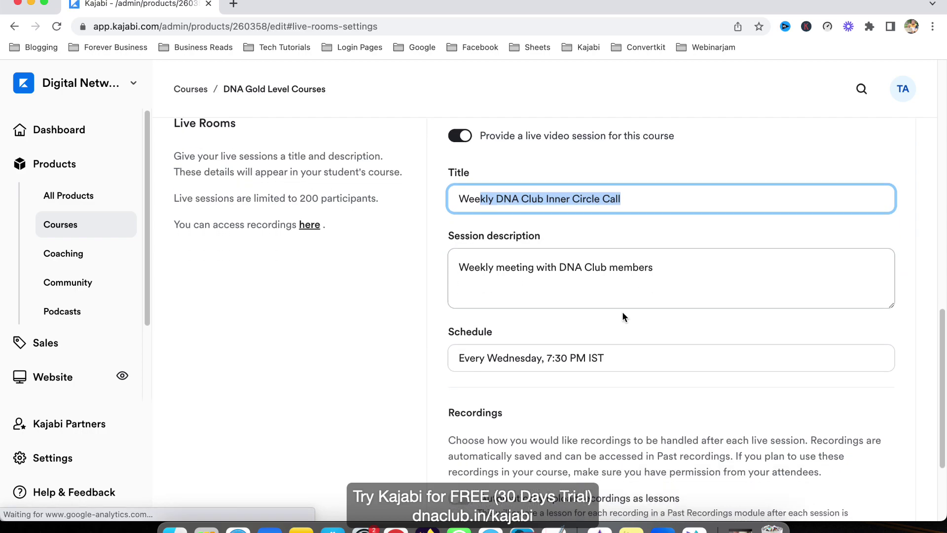
left_click_drag(503, 293, 574, 292)
left_click(644, 293)
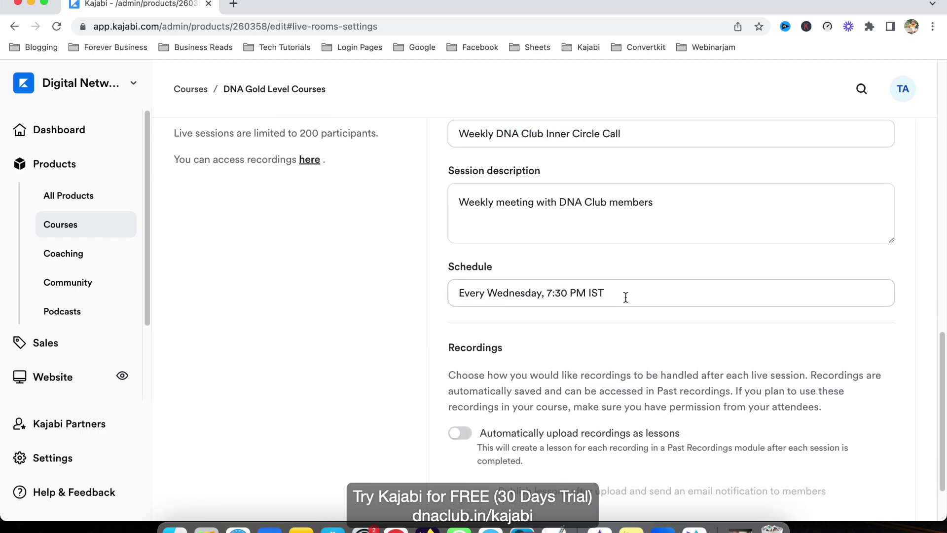
scroll(538, 362, "down", 2)
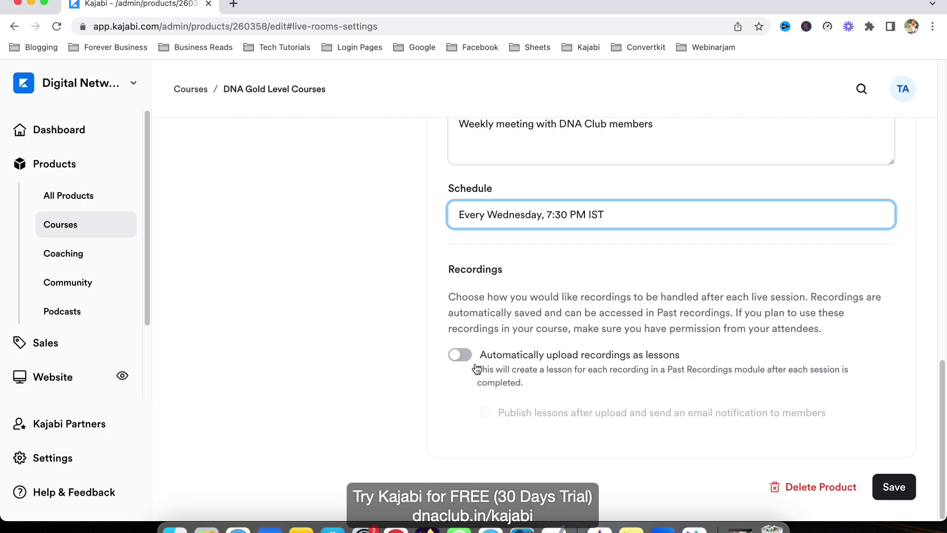
left_click(892, 486)
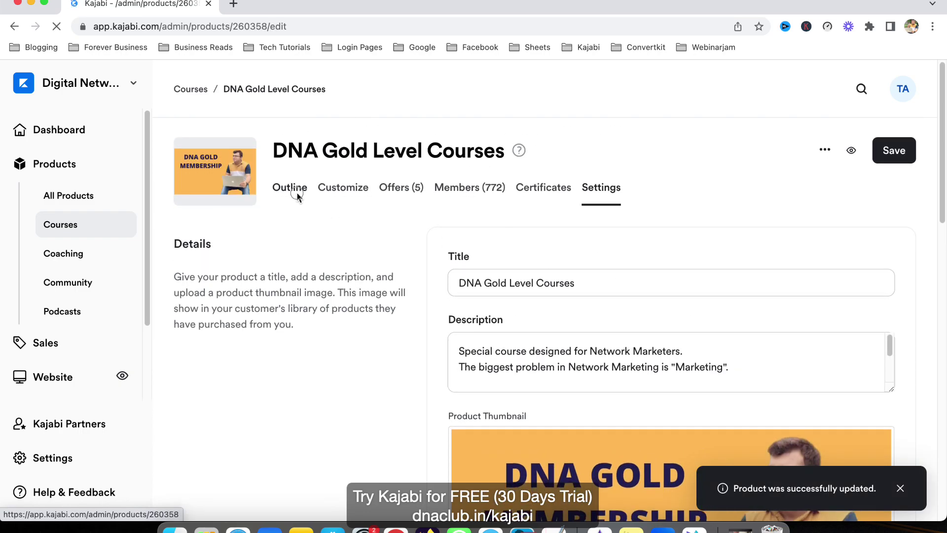
Copy the live session link from the outline's session menu and paste it into a new tab.
left_click(292, 190)
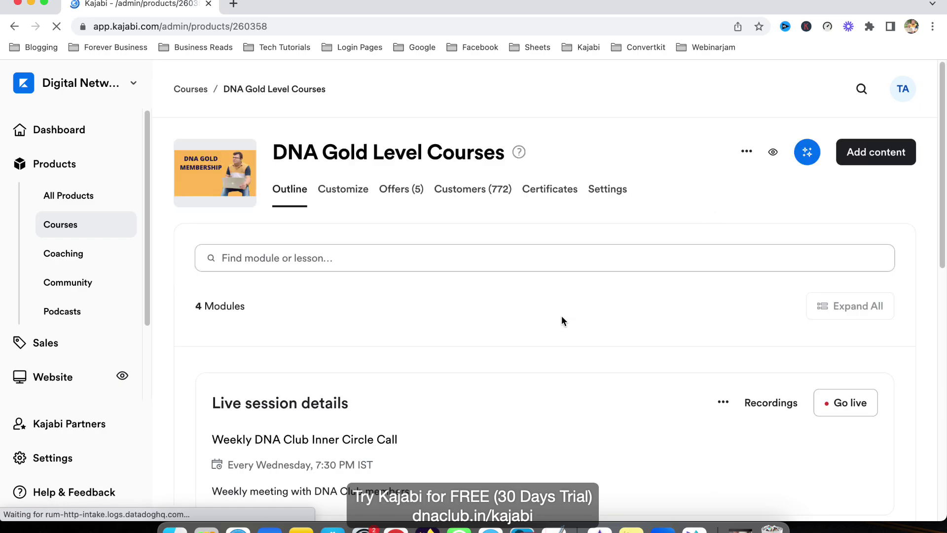
scroll(617, 356, "down", 3)
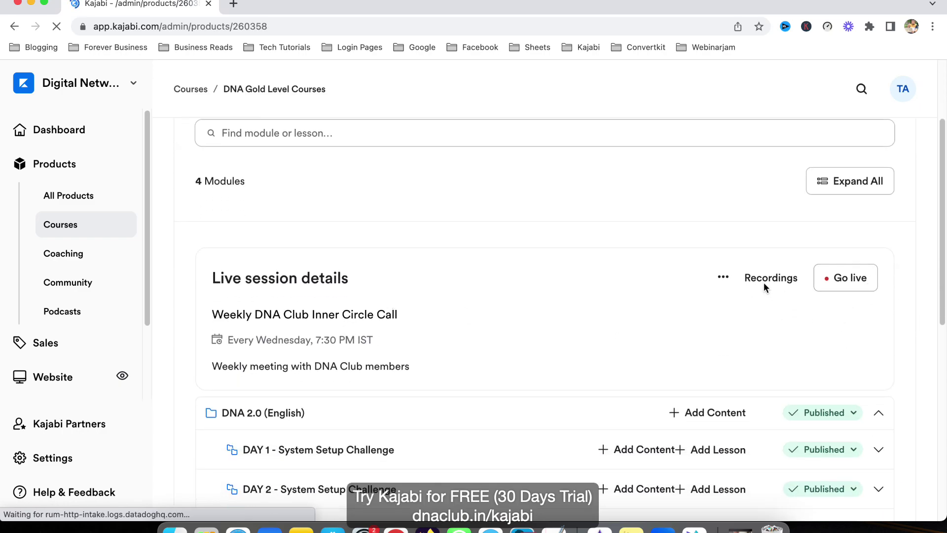
left_click(724, 278)
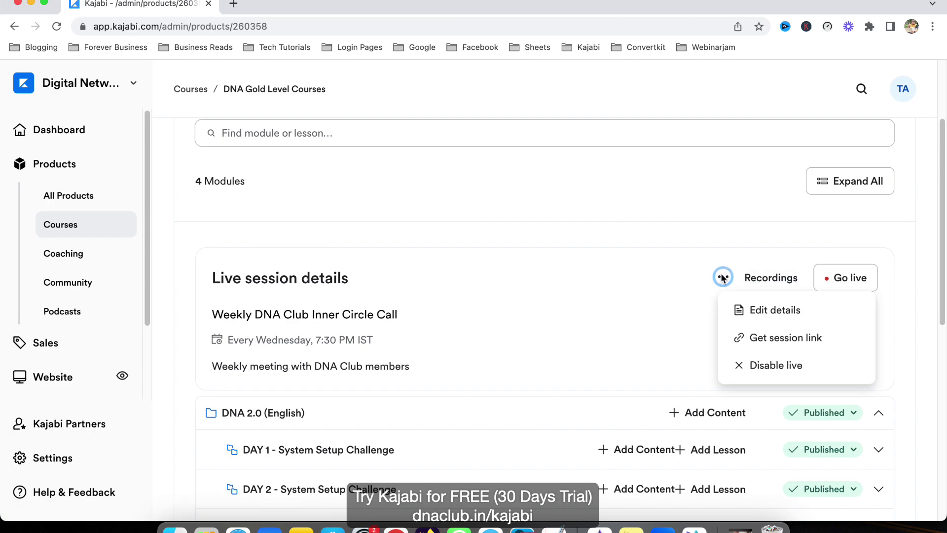
left_click(777, 341)
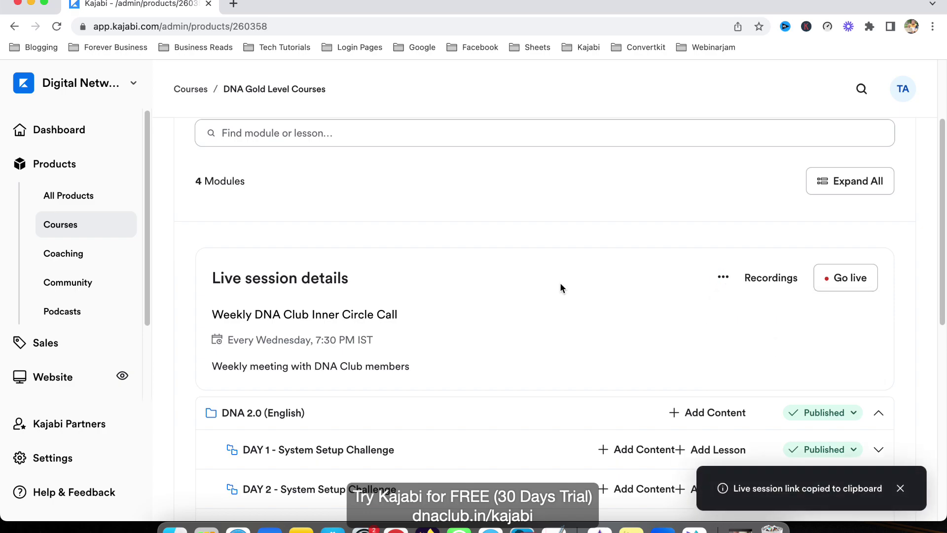
left_click(234, 4)
key("super+v")
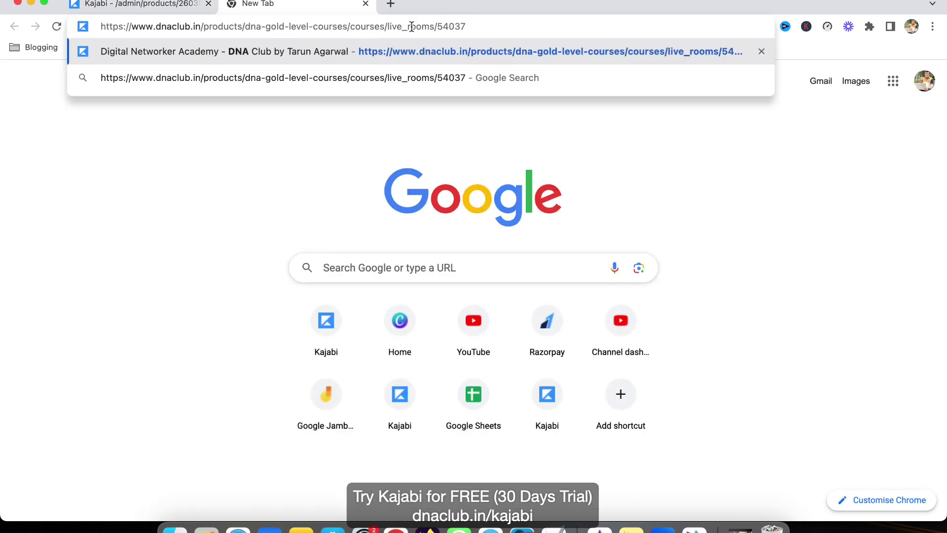
Switch between the Kajabi and new tabs to inspect the pasted session link.
left_click(146, 9)
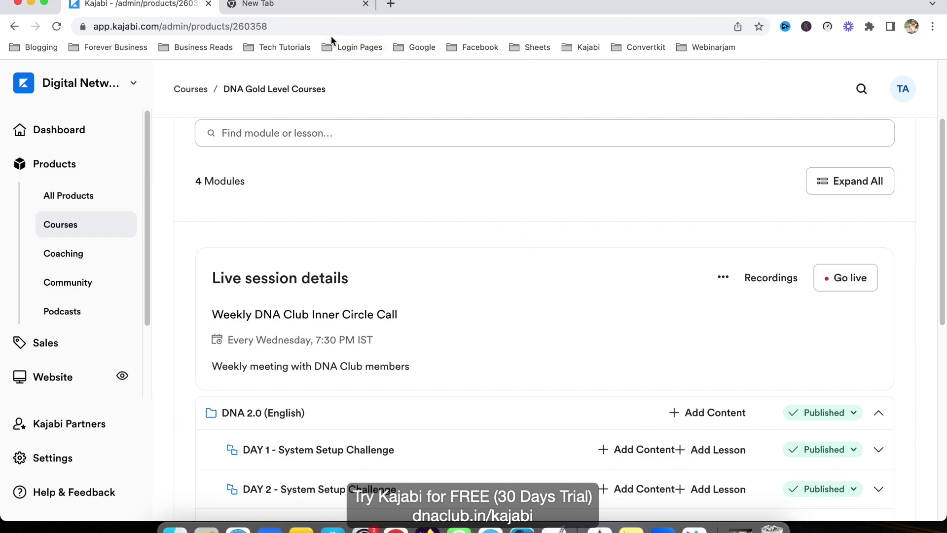
left_click(296, 8)
left_click_drag(395, 26, 119, 26)
left_click(482, 26)
left_click(243, 81)
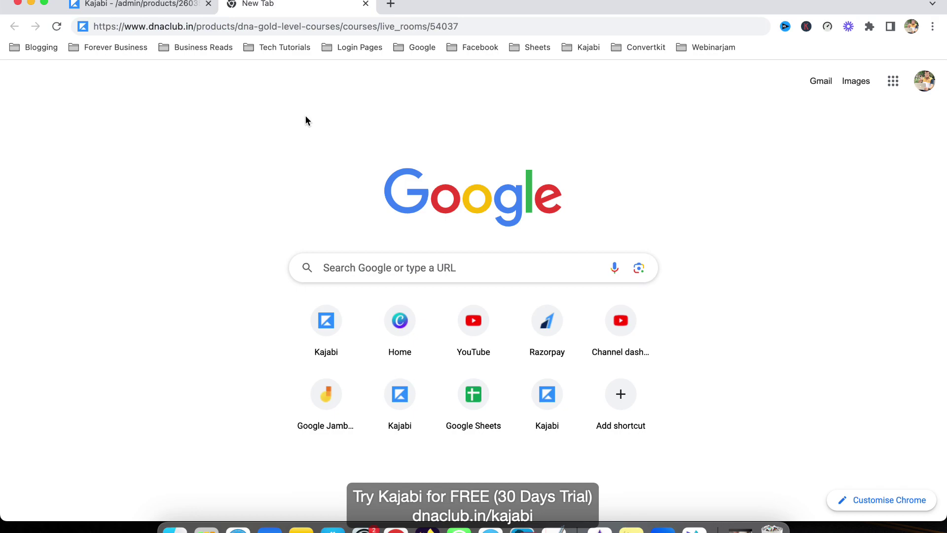
Return to the Kajabi outline showing the Weekly DNA Club Inner Circle Call session.
left_click(149, 8)
left_click(654, 191)
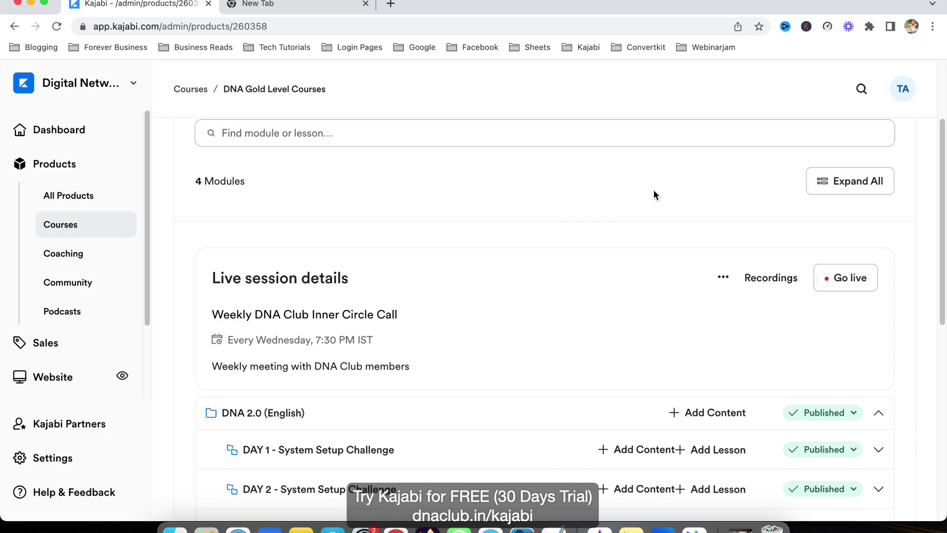
left_click(291, 4)
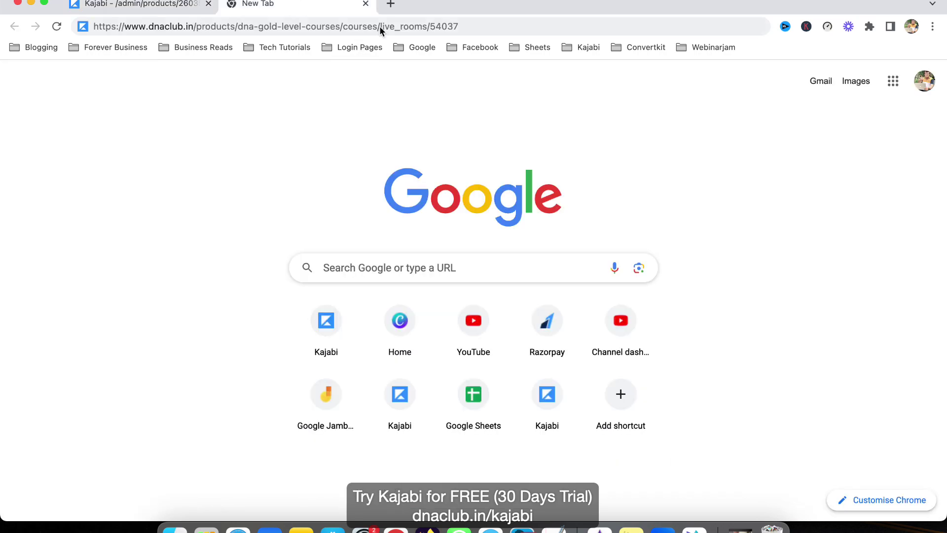
left_click(152, 9)
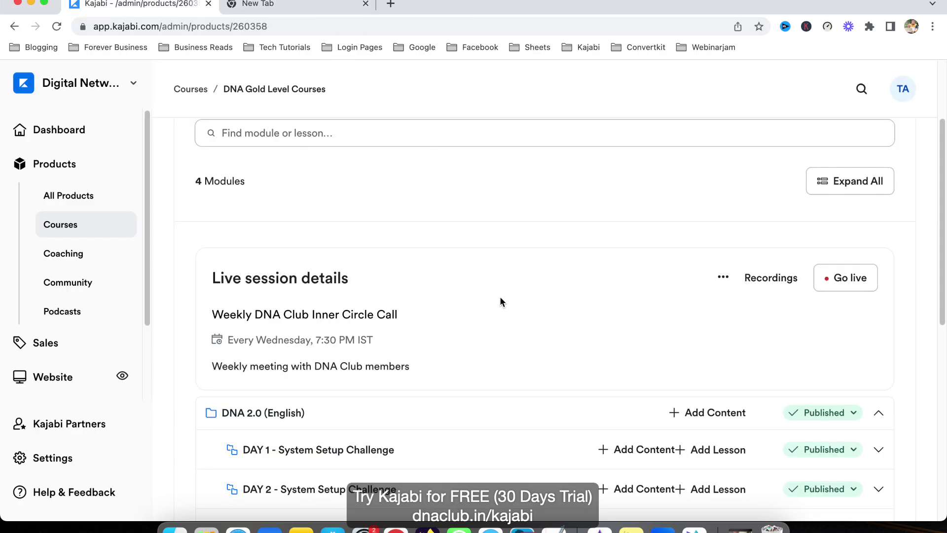
left_click(724, 278)
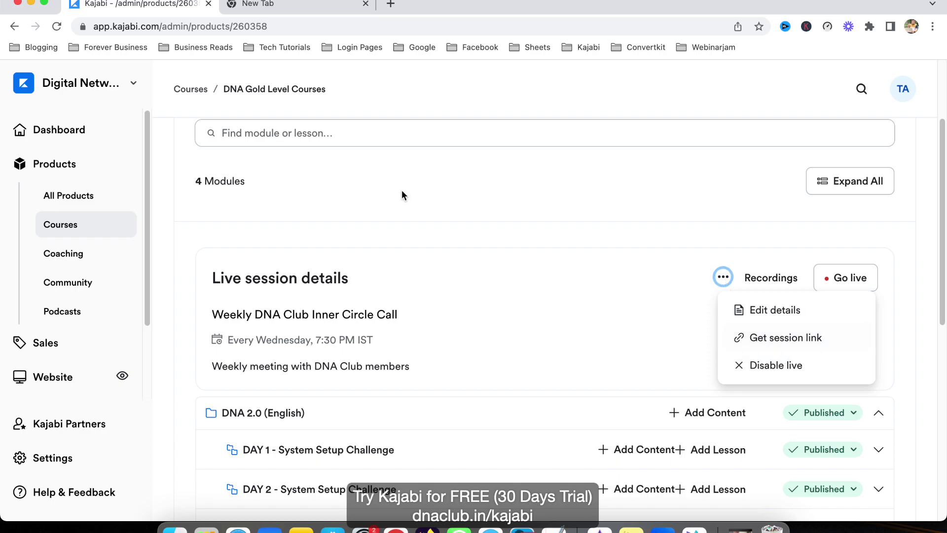
left_click(547, 176)
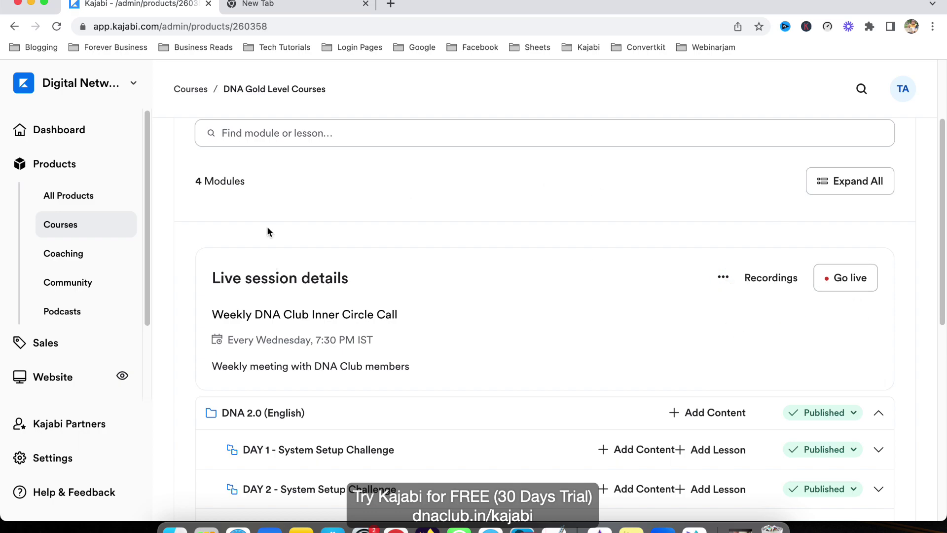
left_click_drag(251, 87, 338, 91)
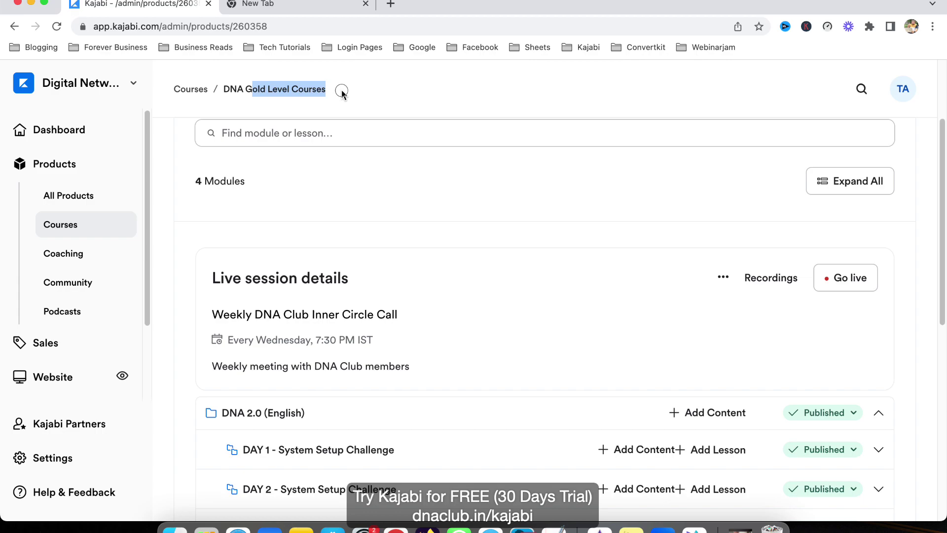
left_click(372, 87)
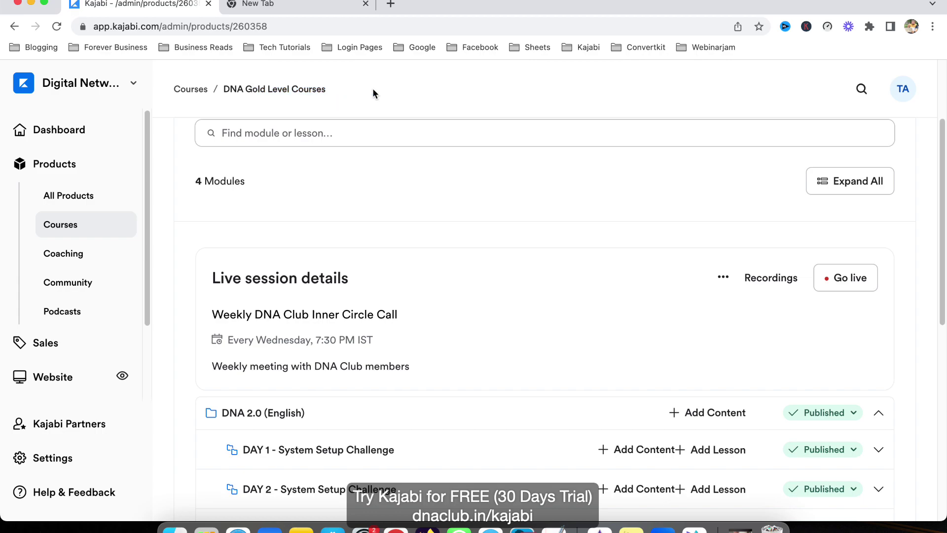
Start the live session immediately without notifying the 772 members, and close the empty New Tab.
left_click(837, 280)
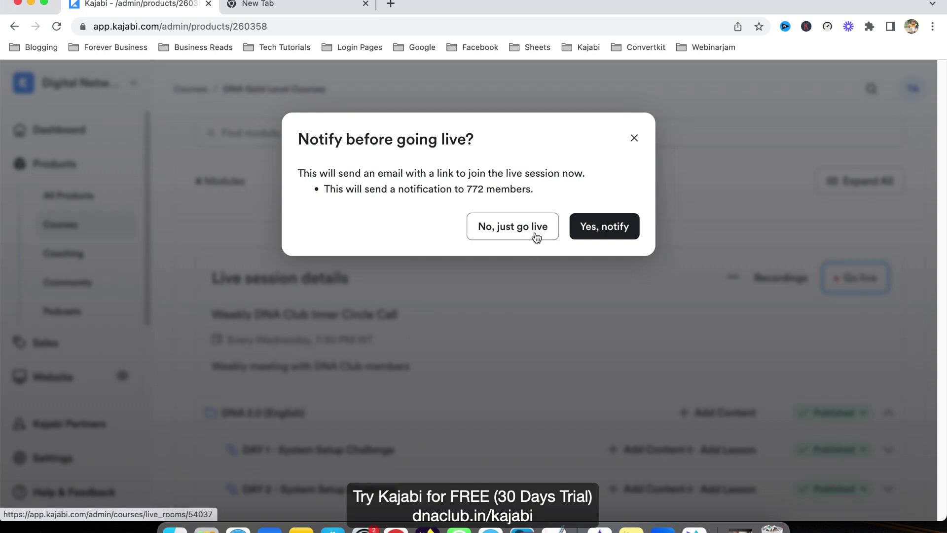
left_click(606, 232)
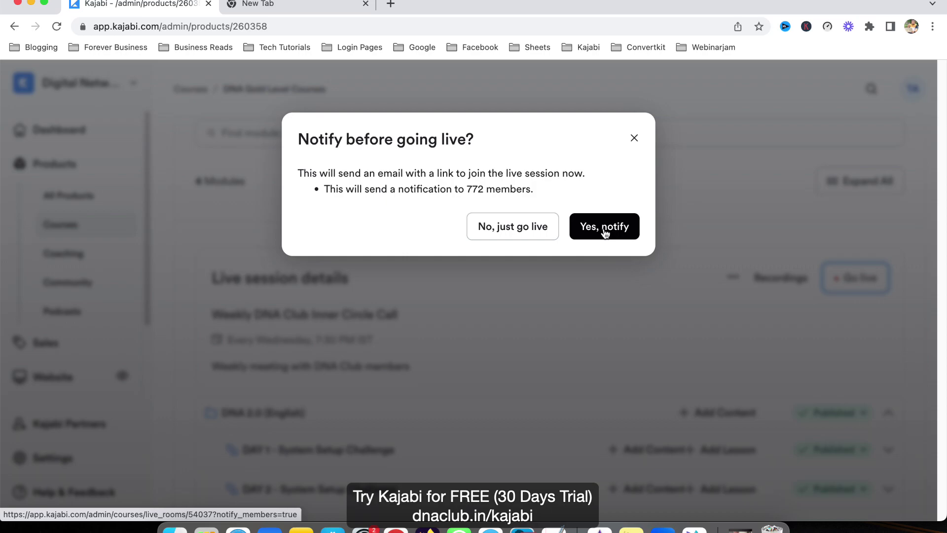
left_click(518, 230)
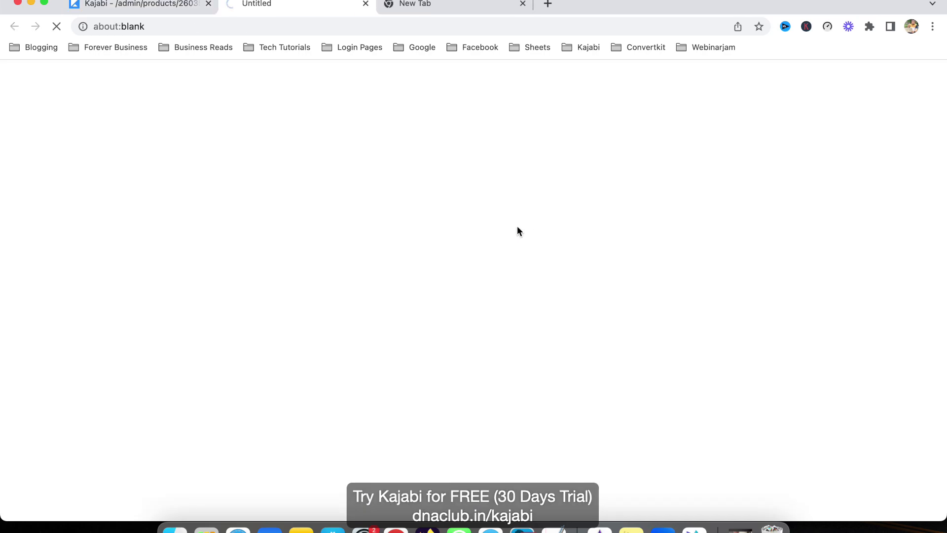
left_click(523, 4)
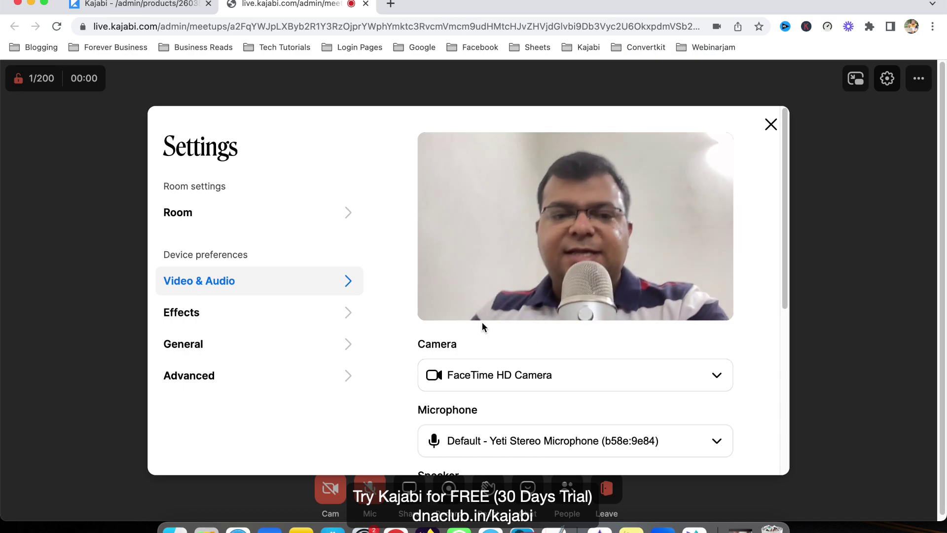
Scroll through the Video & Audio settings to review camera, microphone, speaker and video quality.
scroll(581, 398, "down", 2)
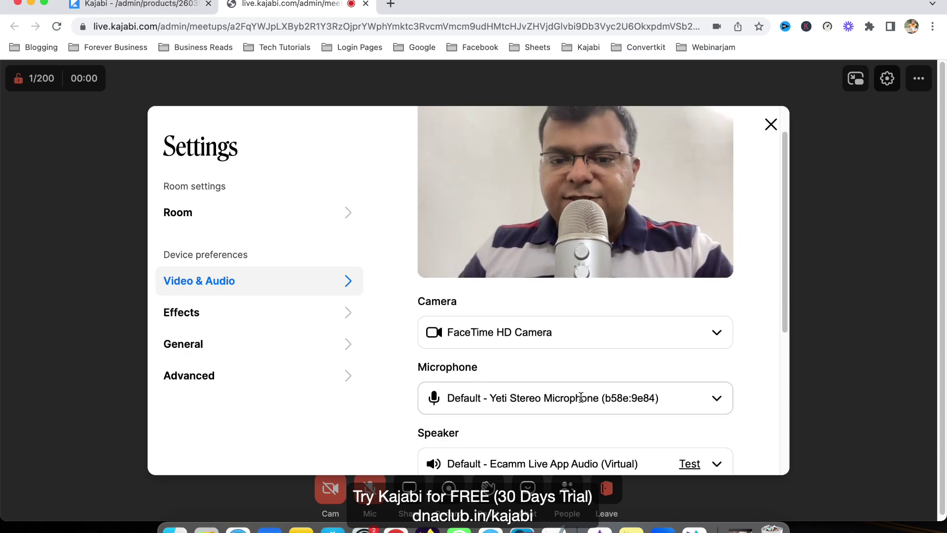
scroll(581, 398, "down", 10)
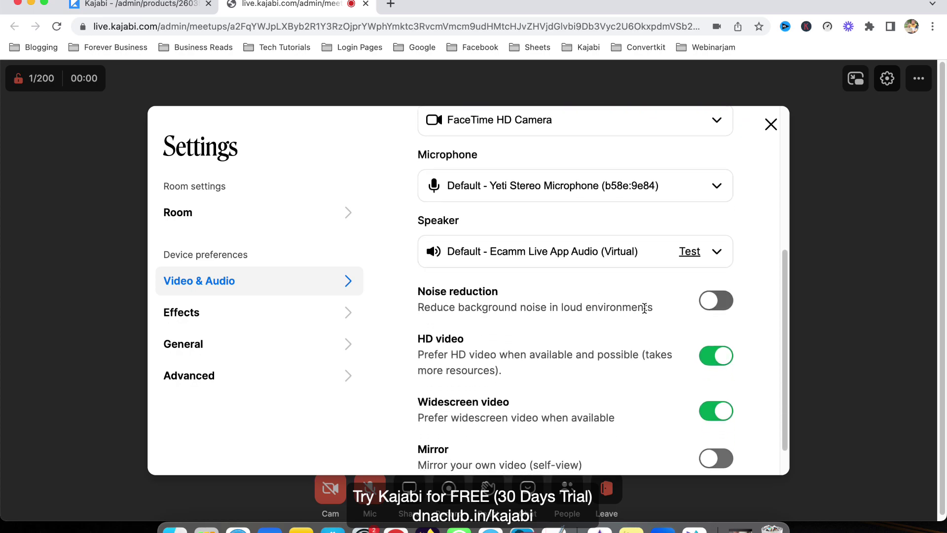
scroll(644, 308, "down", 2)
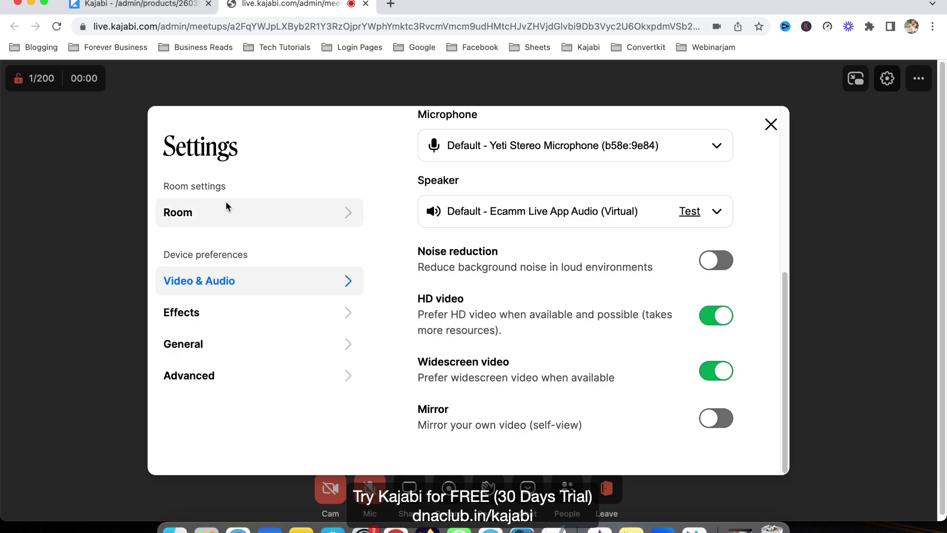
Preview Strong then Light background blur in Effects, then view the General and Advanced settings.
left_click(201, 311)
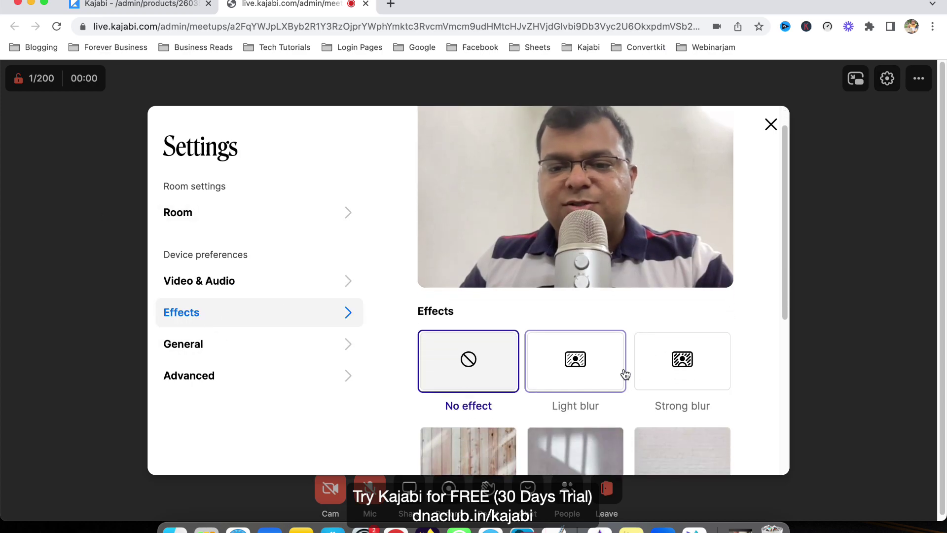
scroll(713, 340, "down", 2)
left_click(712, 340)
left_click(590, 380)
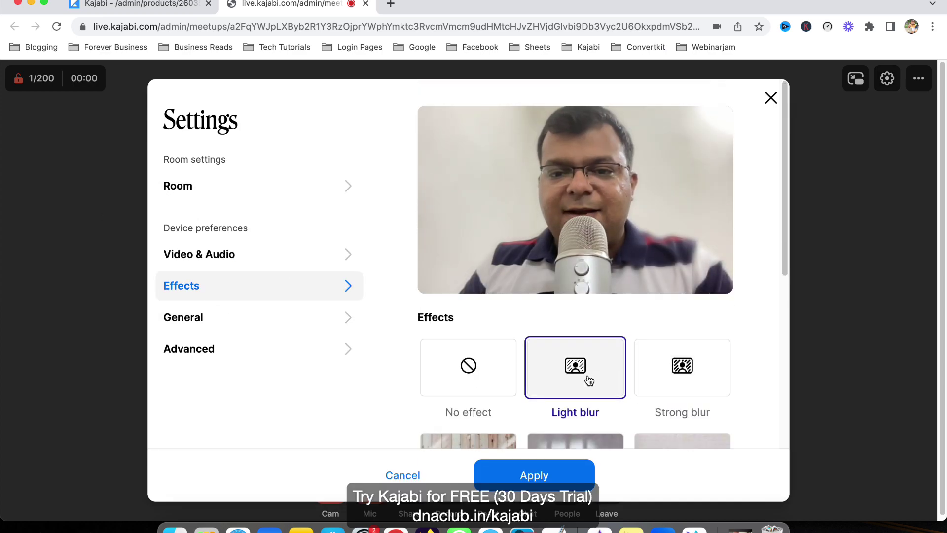
left_click(209, 318)
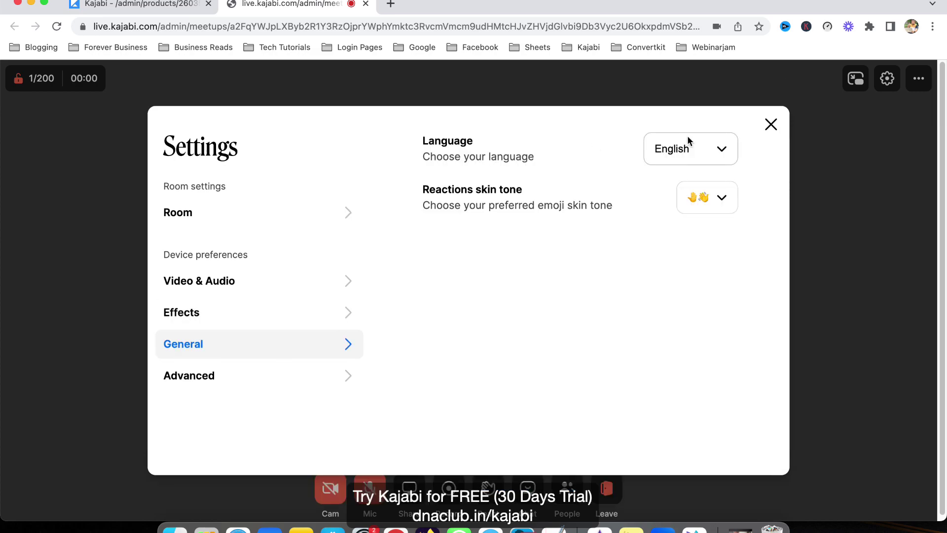
left_click(195, 375)
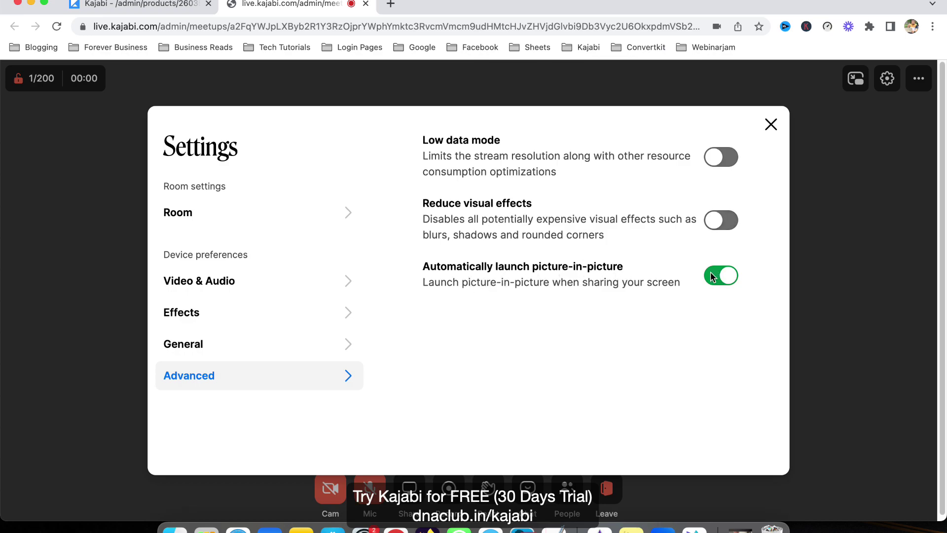
Toggle the room lock on and back off in Room settings, close Settings, and view camera options.
left_click(210, 209)
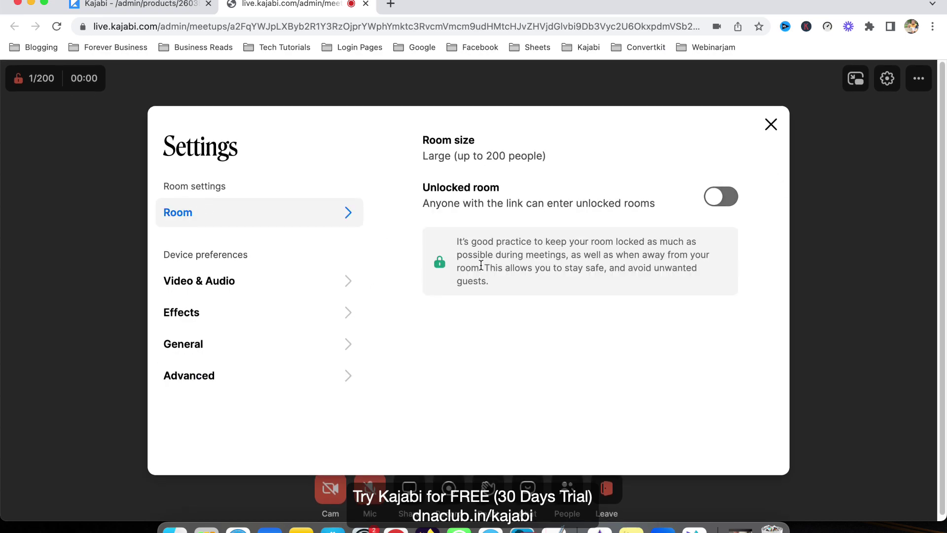
left_click_drag(482, 156, 568, 156)
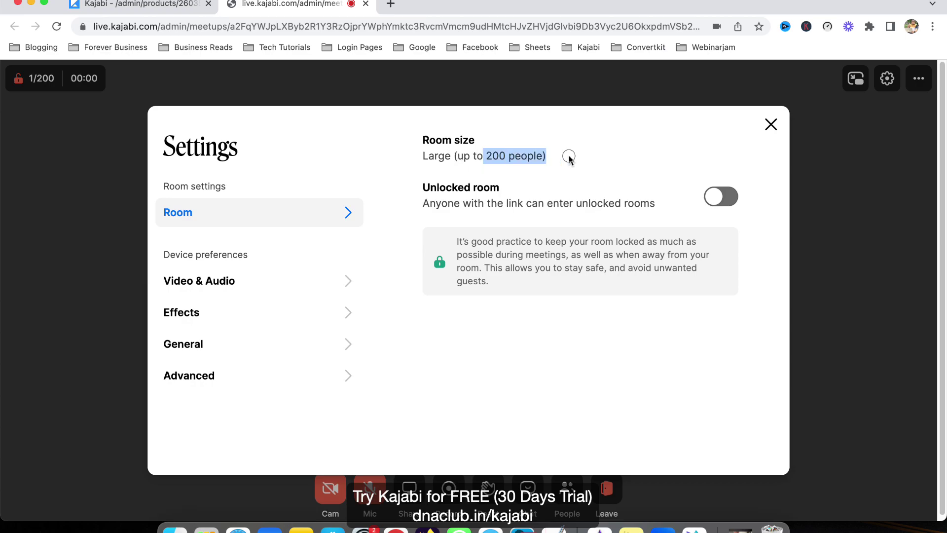
left_click(529, 158)
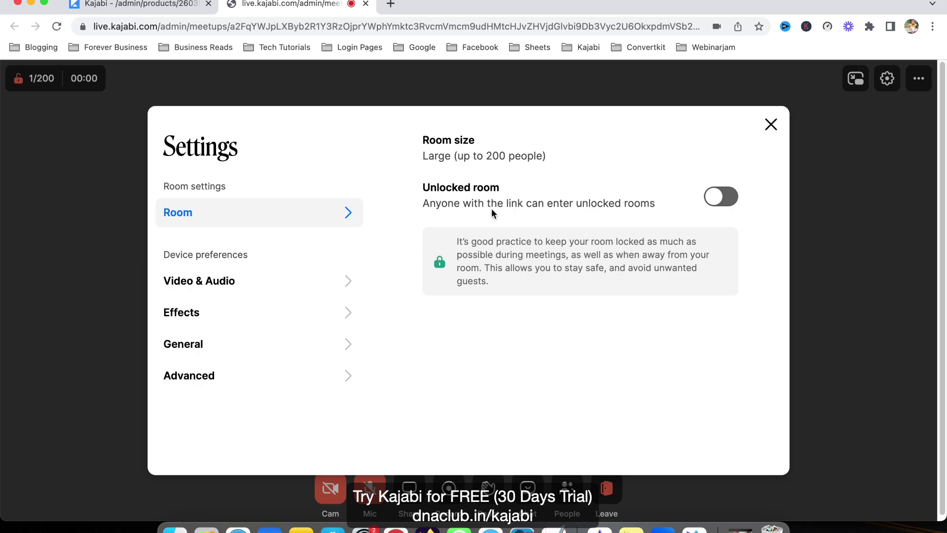
left_click(726, 198)
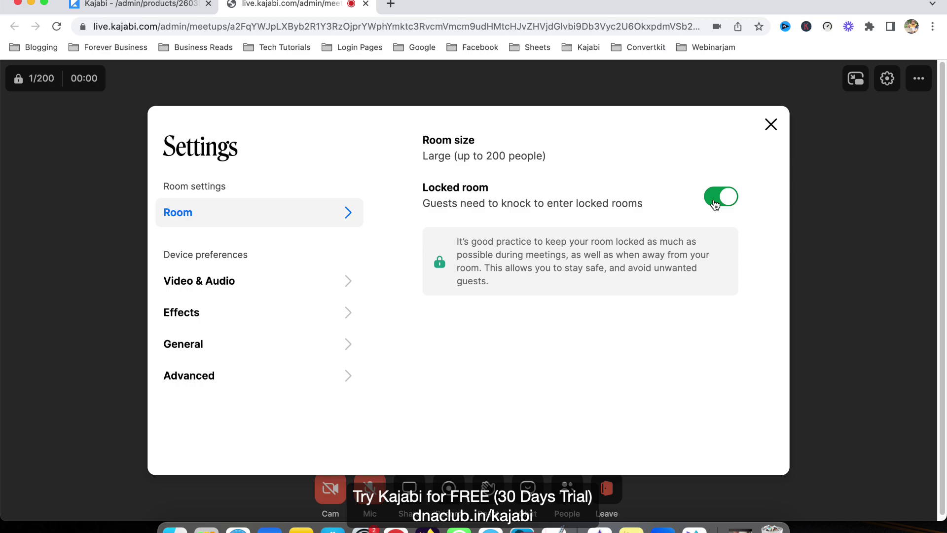
left_click(715, 204)
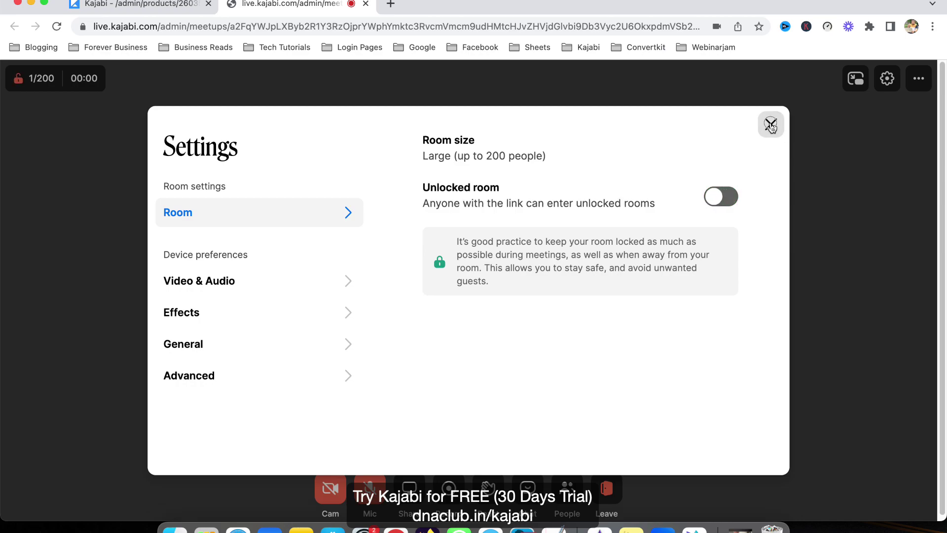
left_click(771, 125)
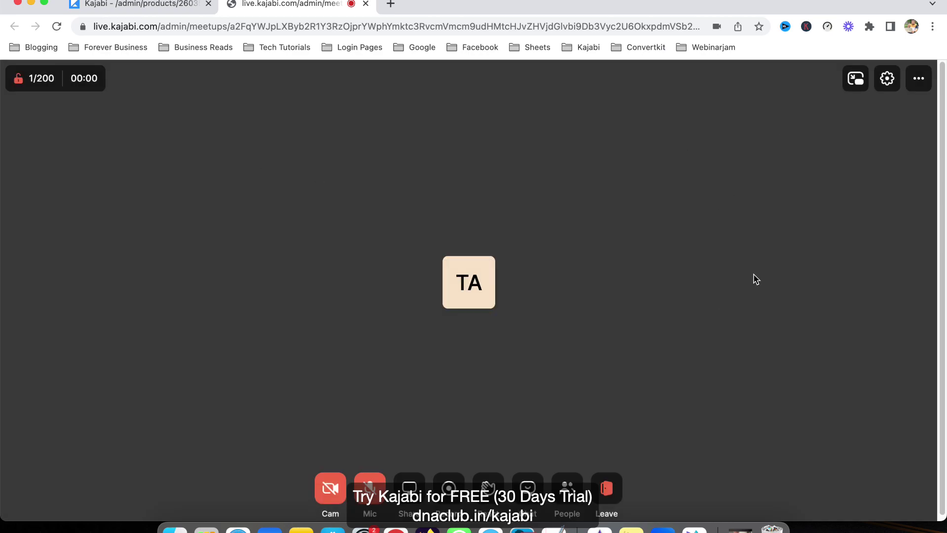
left_click(330, 491)
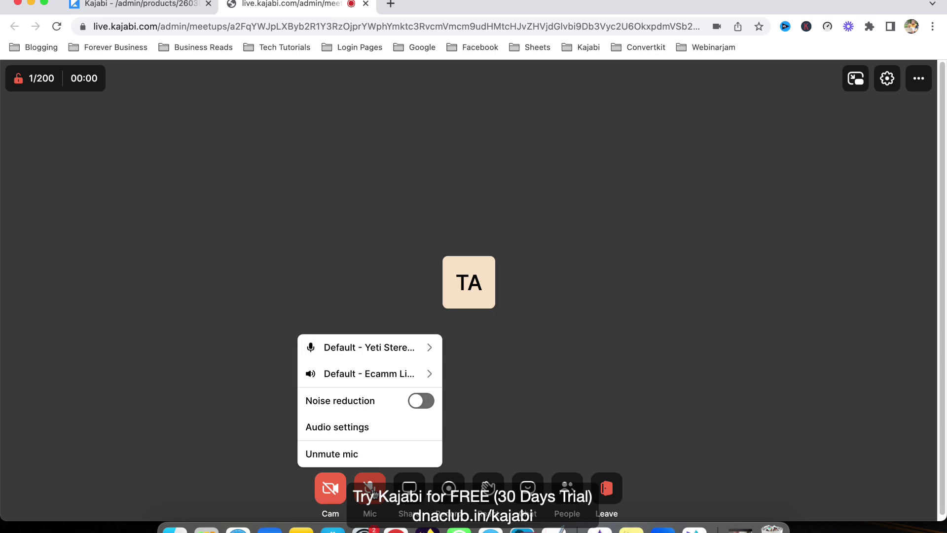
Screen-share the Digital Networker Academy | Facebook tab into the room, then stop sharing.
left_click(410, 489)
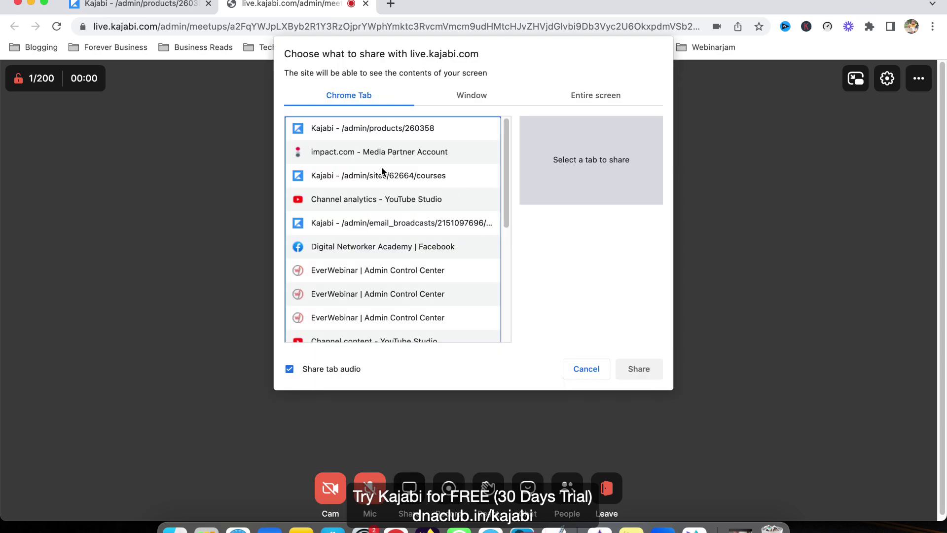
left_click(348, 247)
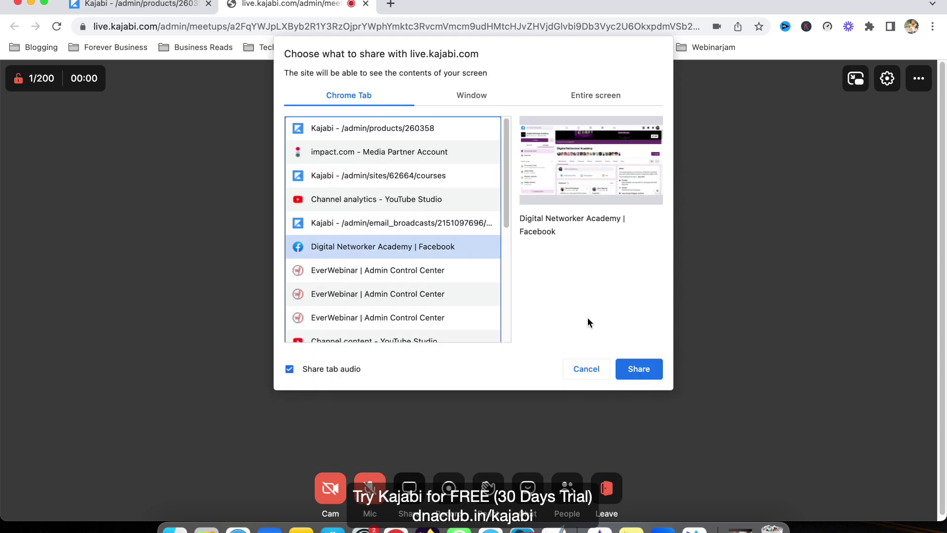
left_click(659, 372)
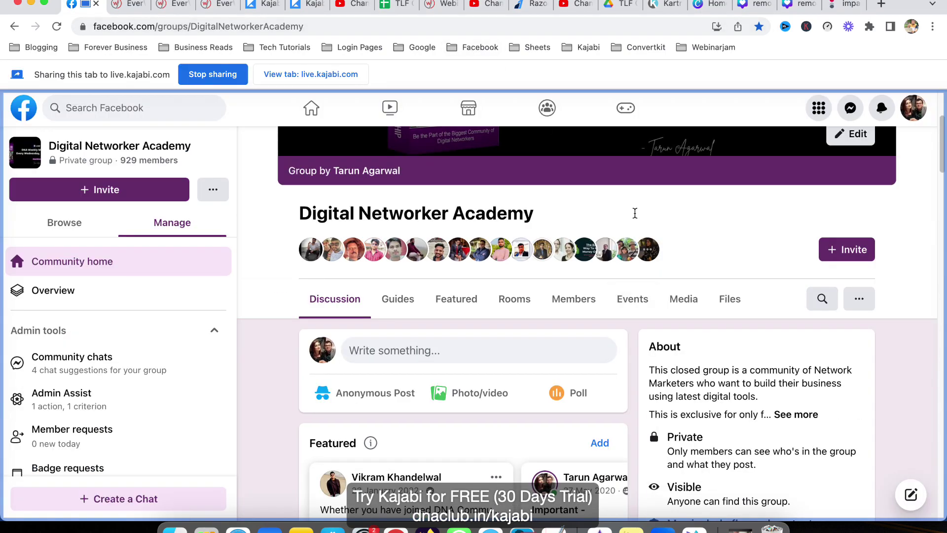
scroll(637, 352, "down", 3)
scroll(632, 291, "up", 6)
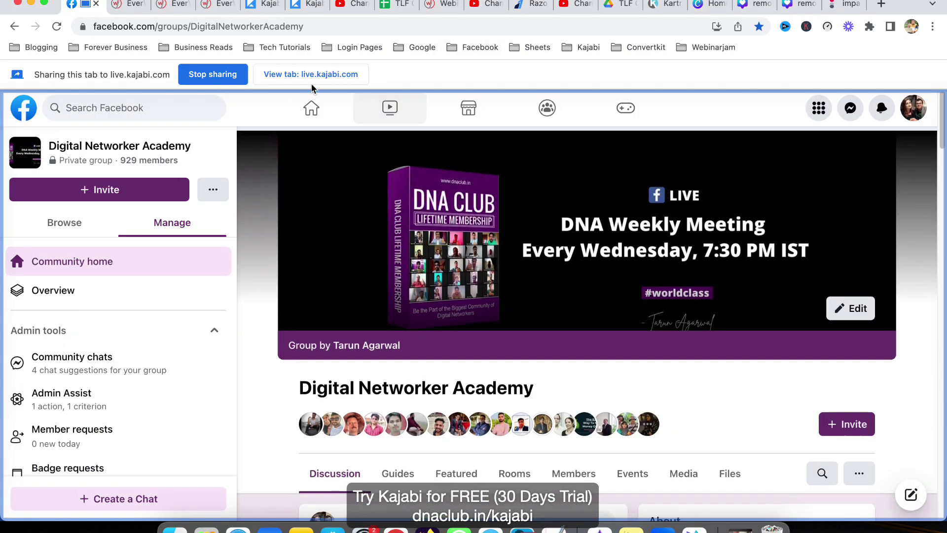
left_click(211, 75)
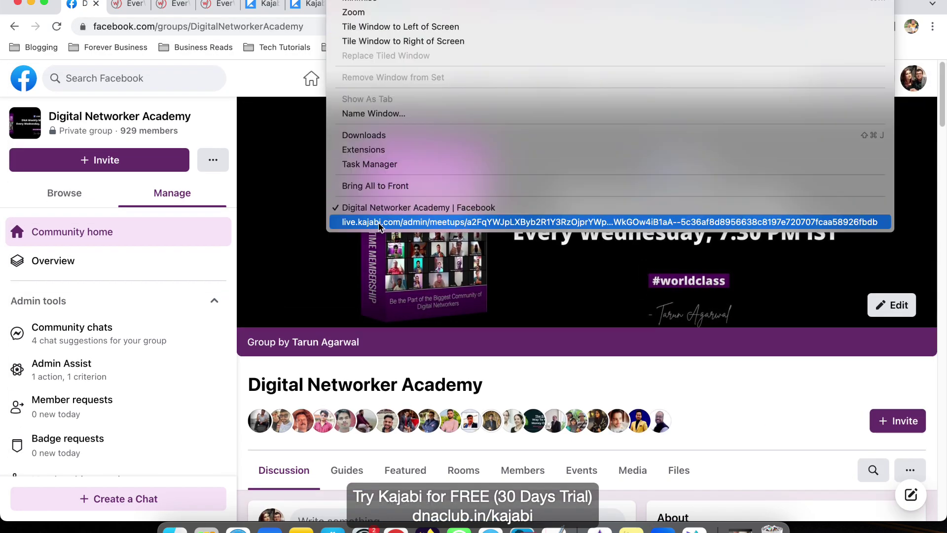
Return to the live meeting and open the People list showing one person in the room.
left_click(374, 217)
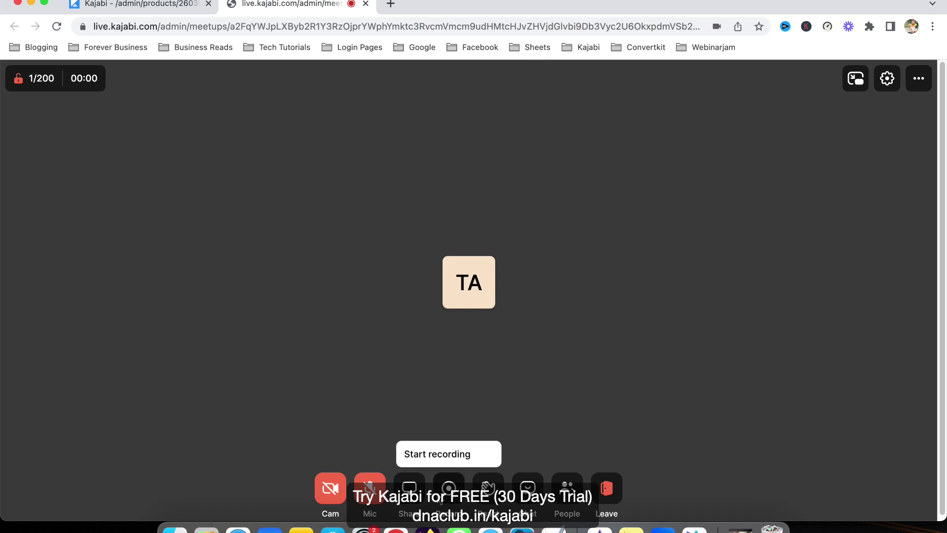
left_click(918, 79)
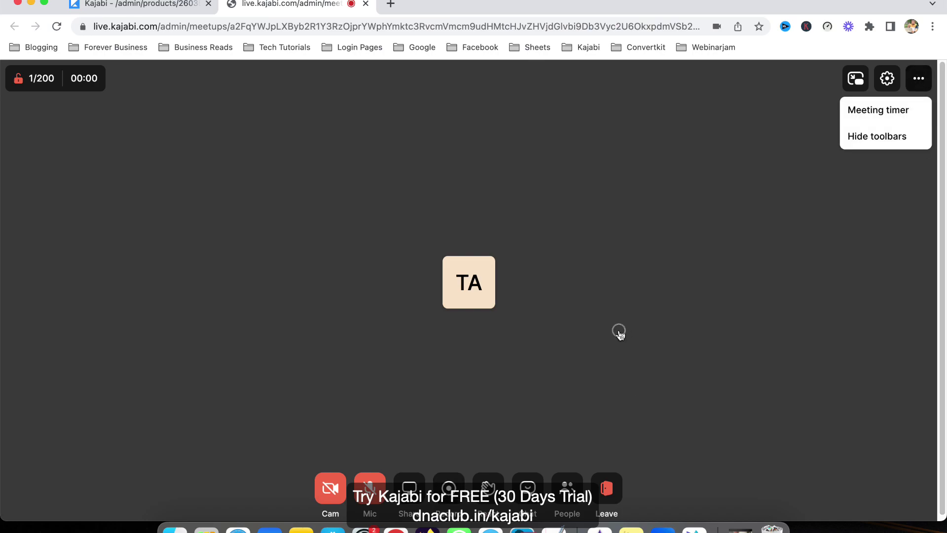
left_click(578, 488)
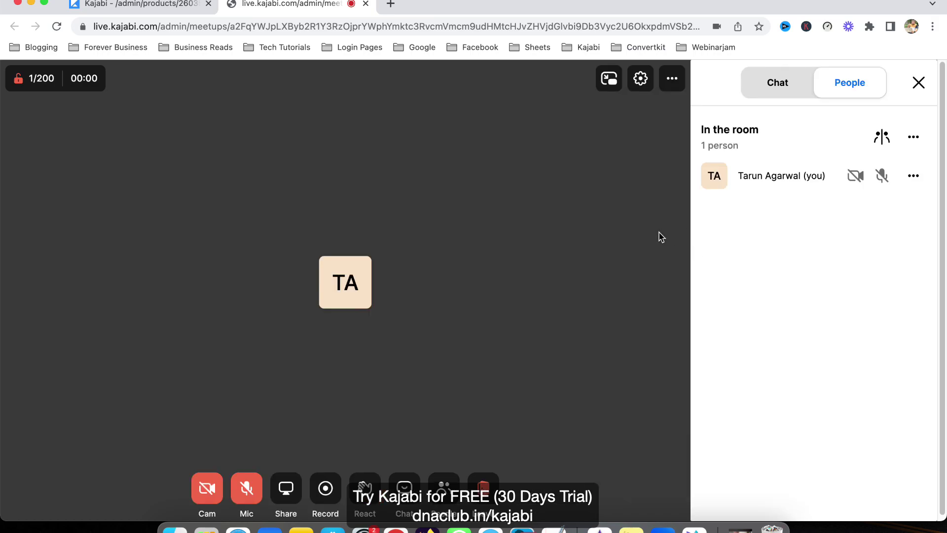
left_click(431, 247)
Check the live session's '...' options menu on the course admin page, then return to the meeting.
left_click(163, 3)
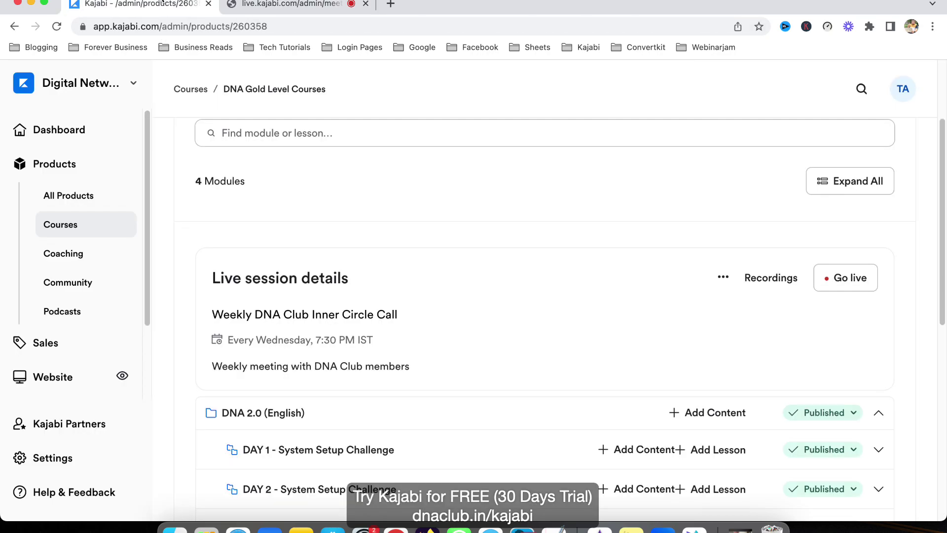
left_click(723, 280)
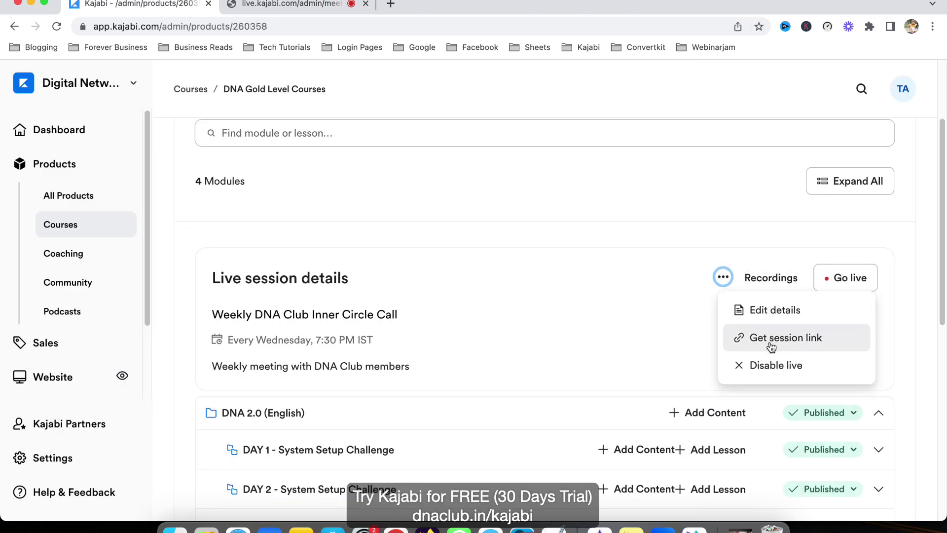
left_click(294, 6)
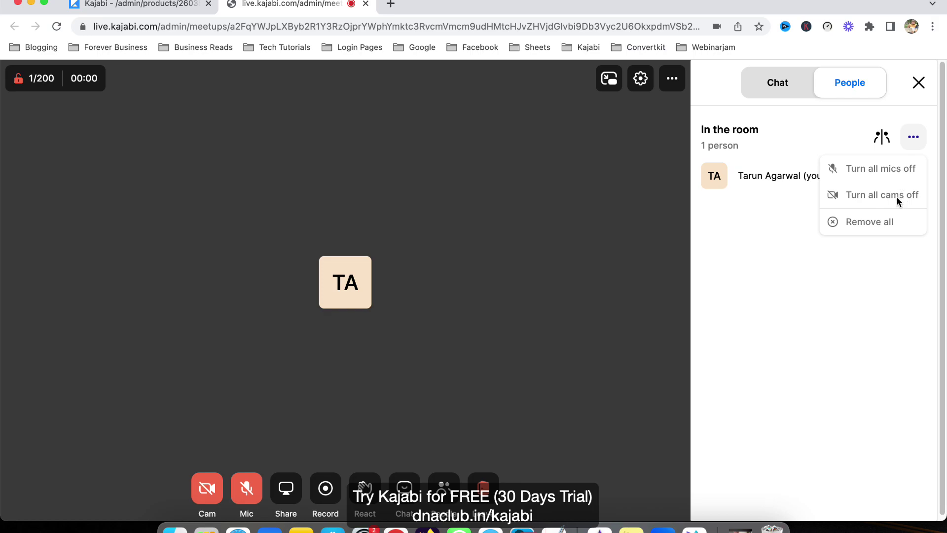
Look at the participant's actions menu, close it, and switch to the meeting chat.
left_click(875, 176)
left_click(915, 176)
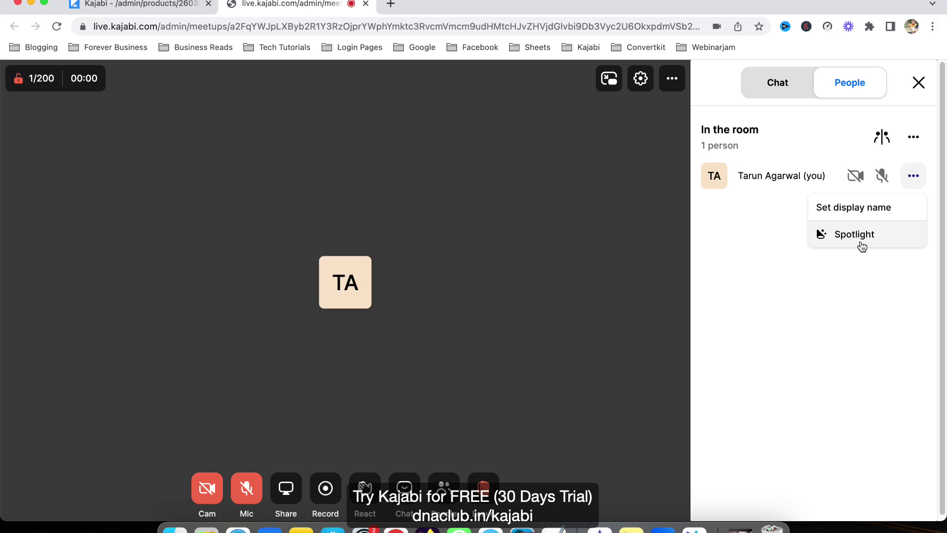
left_click(804, 243)
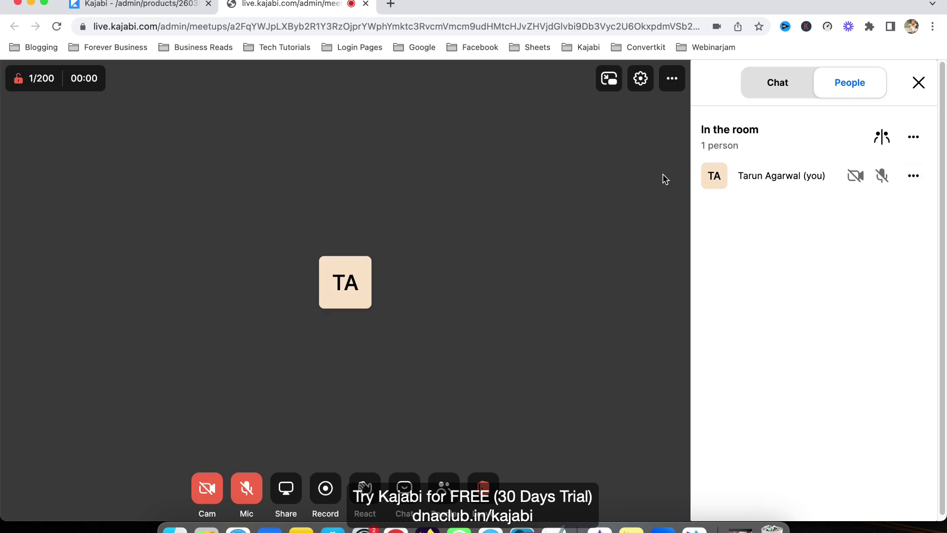
left_click(773, 87)
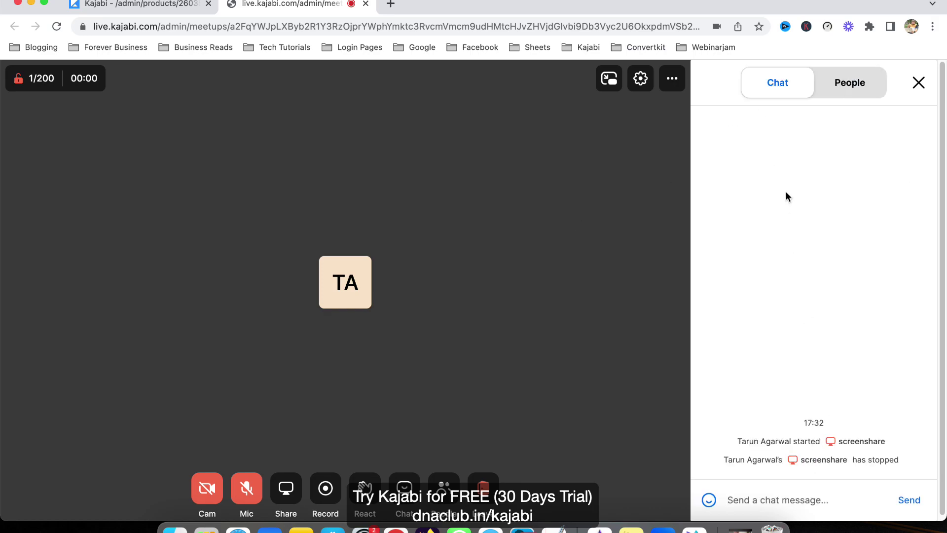
Open the breakout groups setup, keep 2 groups without starting, and go back to People.
left_click(373, 488)
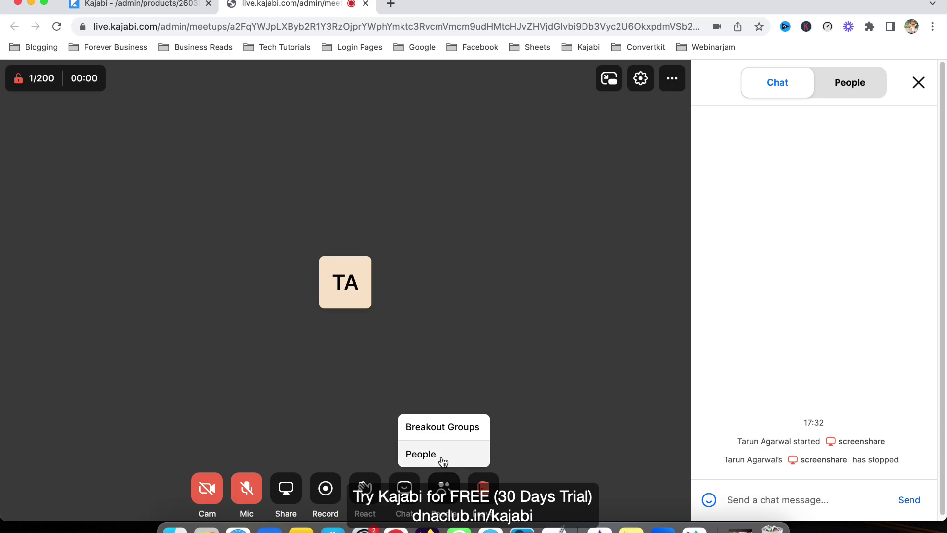
left_click(441, 428)
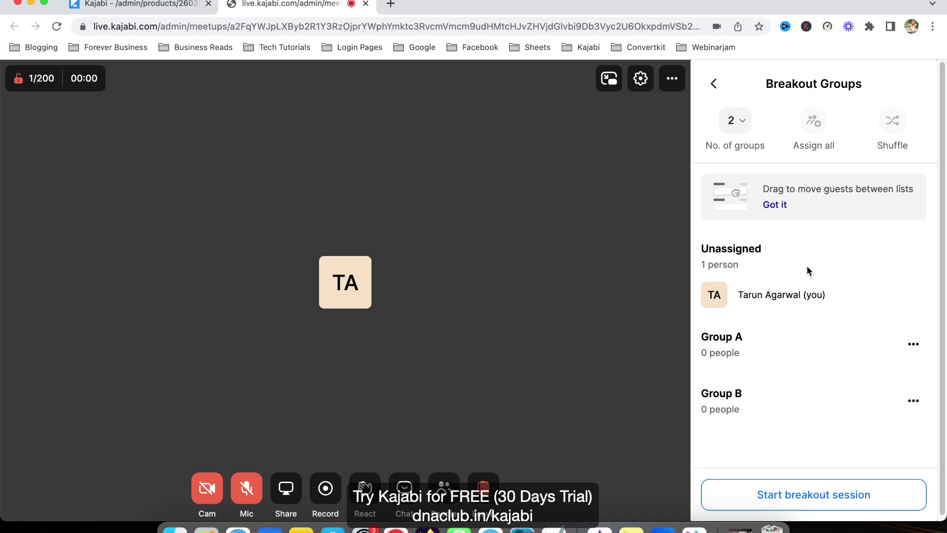
left_click(733, 121)
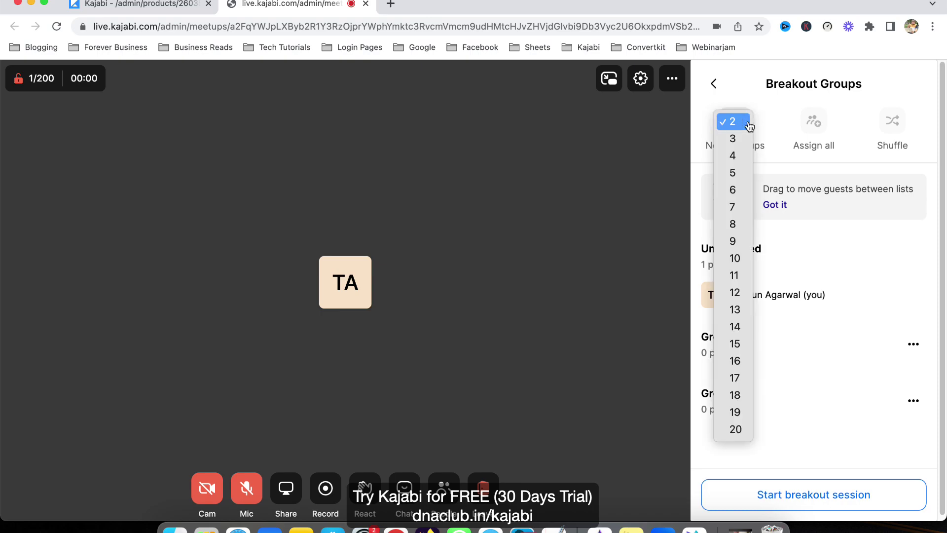
left_click(687, 108)
left_click(714, 84)
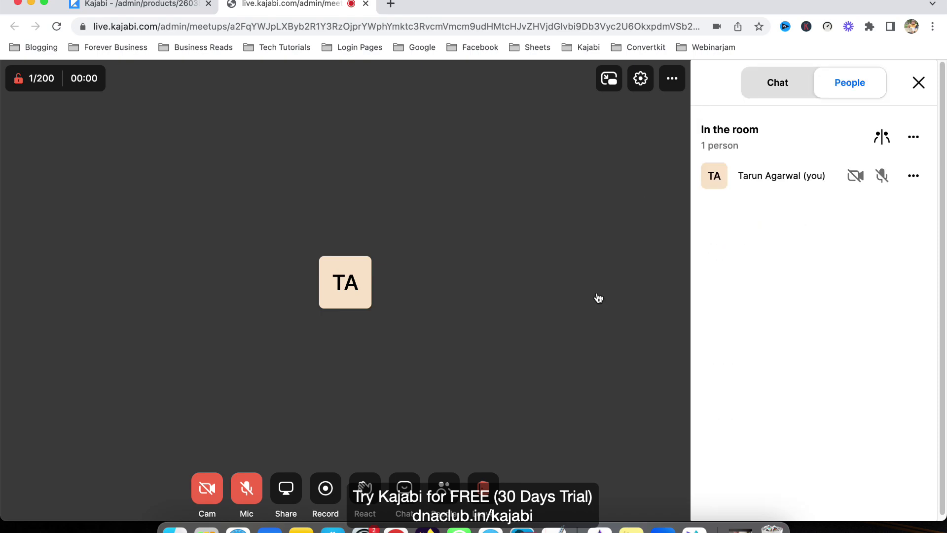
Start recording and share the Digital Networker Academy Facebook tab in the meeting.
left_click(326, 493)
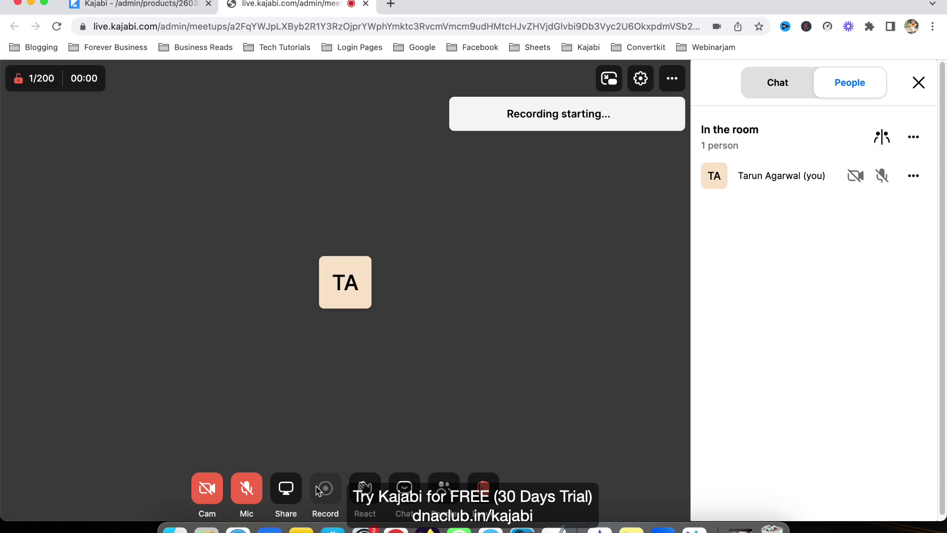
left_click(297, 492)
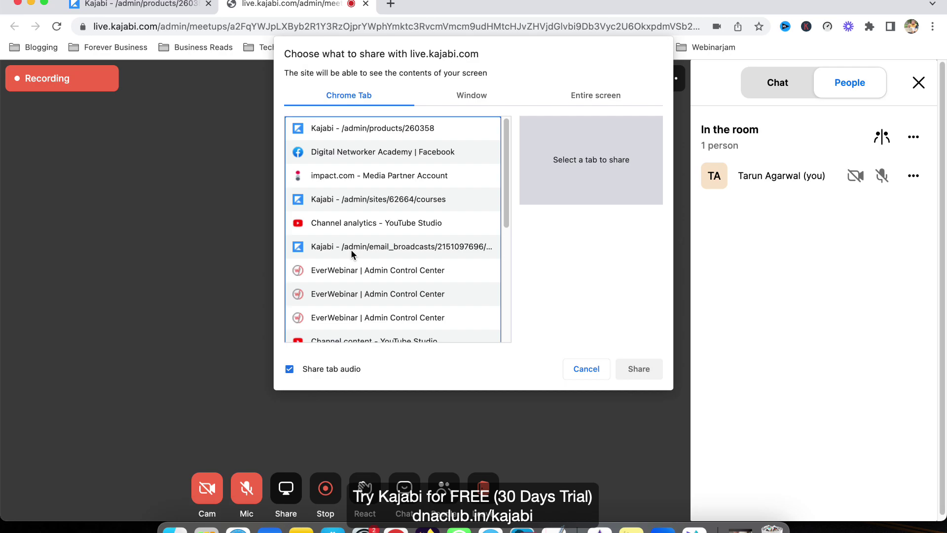
scroll(348, 251, "down", 8)
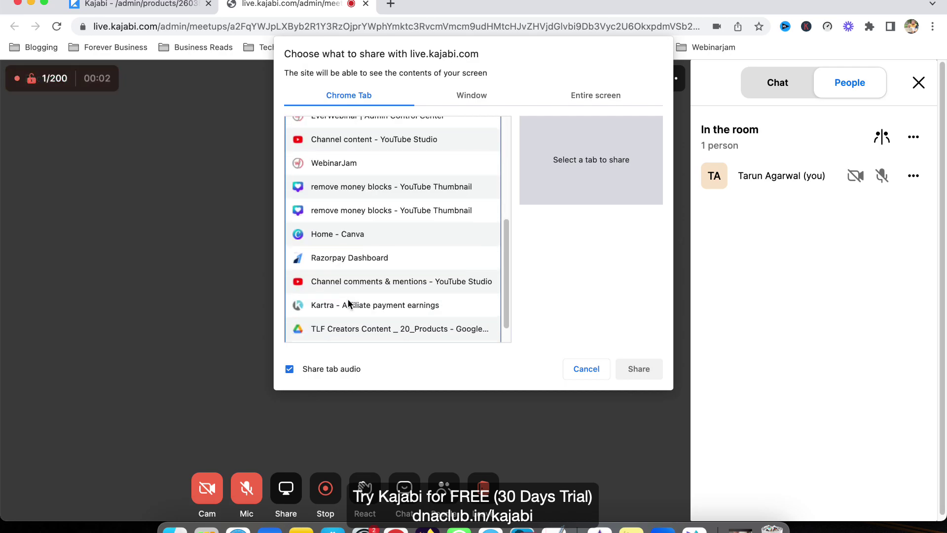
scroll(347, 299, "up", 5)
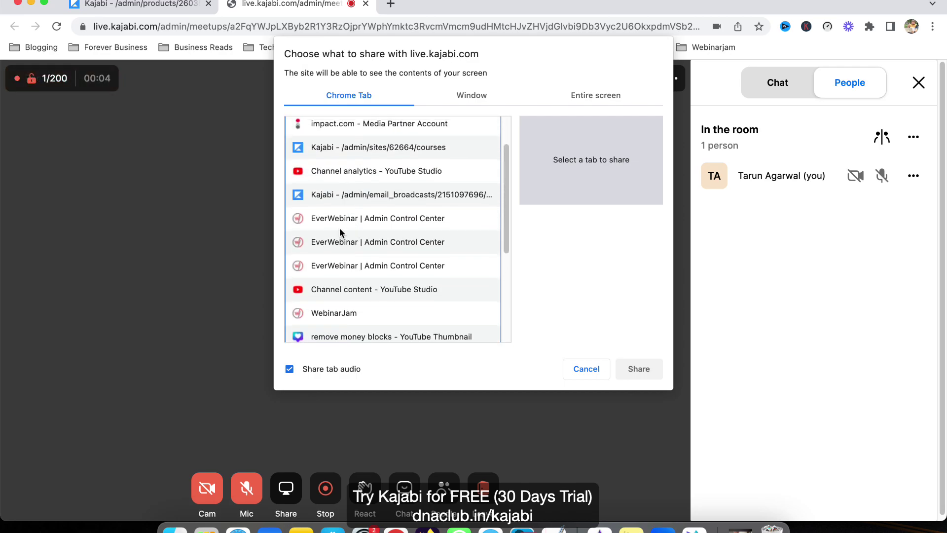
scroll(341, 306, "up", 5)
left_click(349, 153)
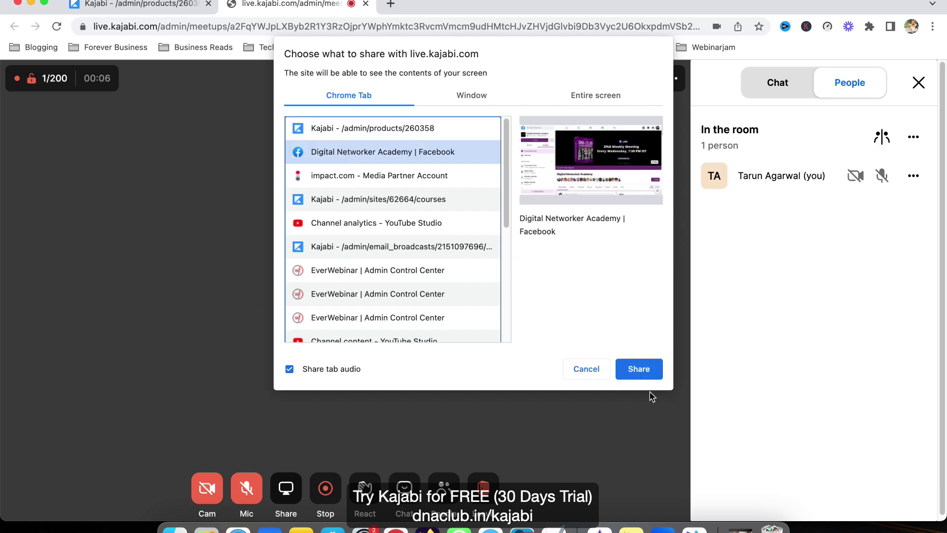
left_click(637, 365)
scroll(568, 313, "down", 6)
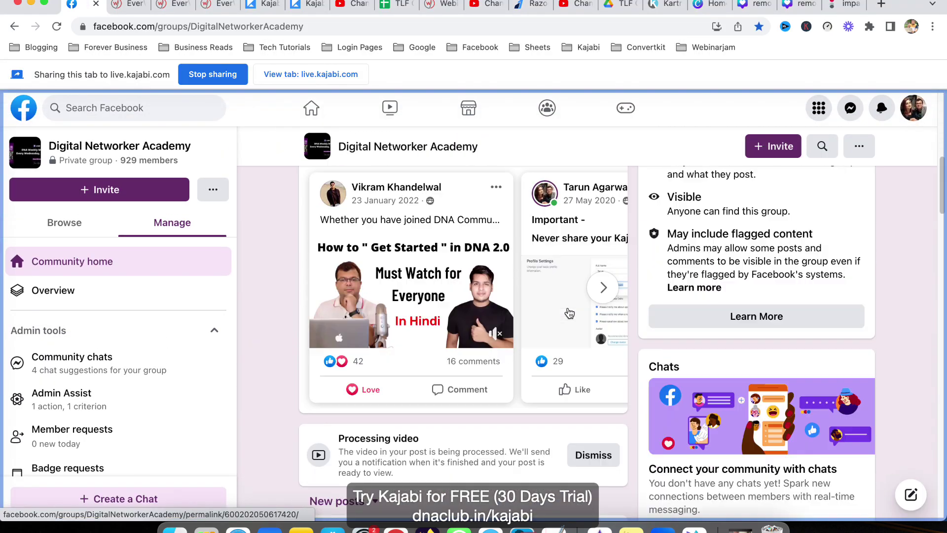
scroll(569, 312, "up", 6)
scroll(570, 312, "down", 5)
scroll(567, 311, "up", 5)
scroll(568, 311, "down", 1)
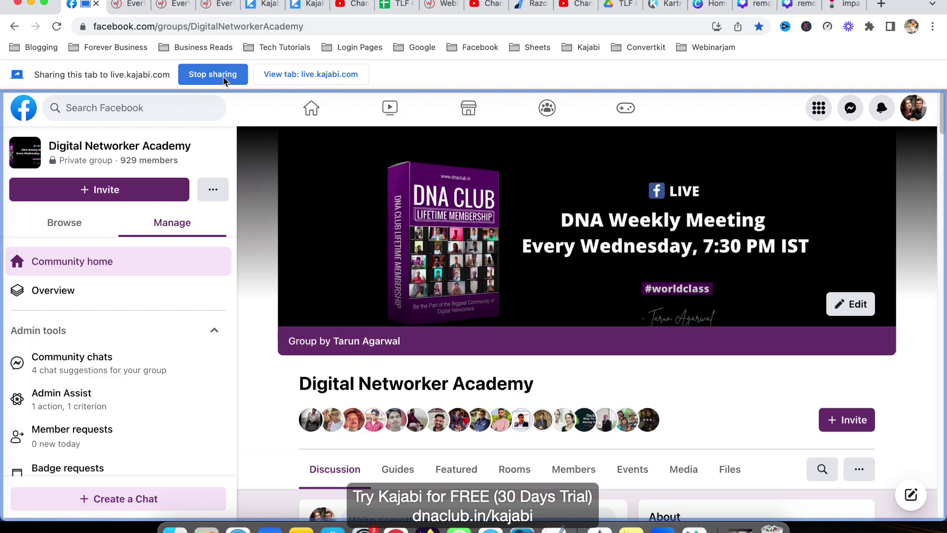
Back in the meeting window, stop recording and end the meeting for everyone.
left_click(345, 0)
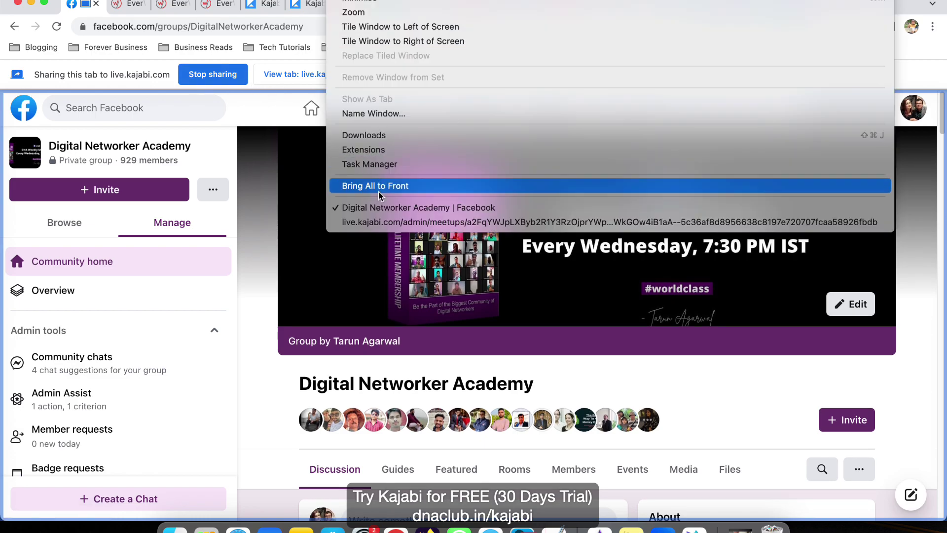
left_click(375, 222)
left_click(325, 489)
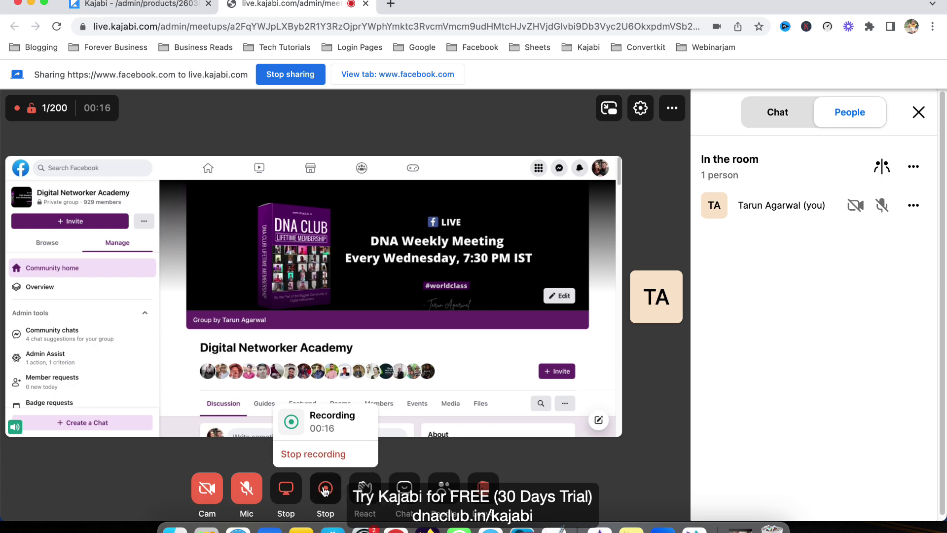
left_click(325, 489)
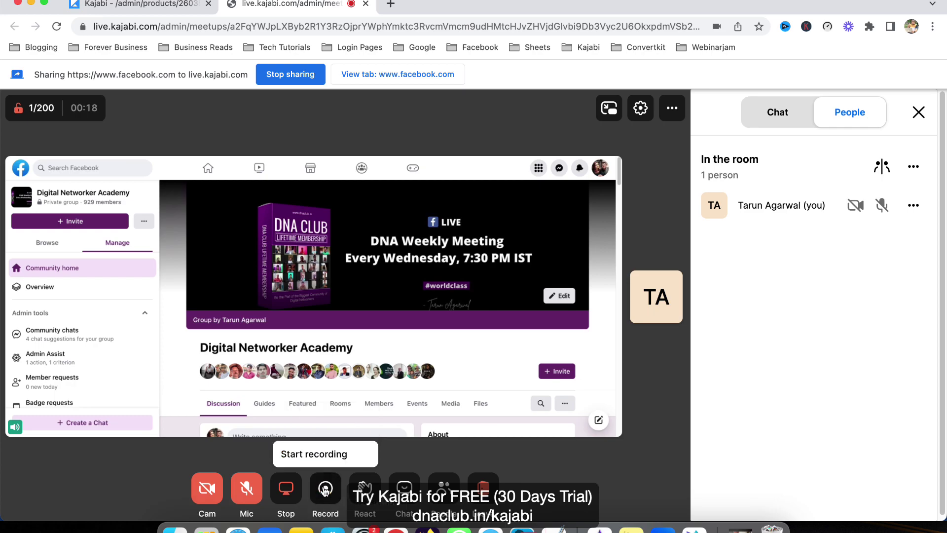
left_click(490, 493)
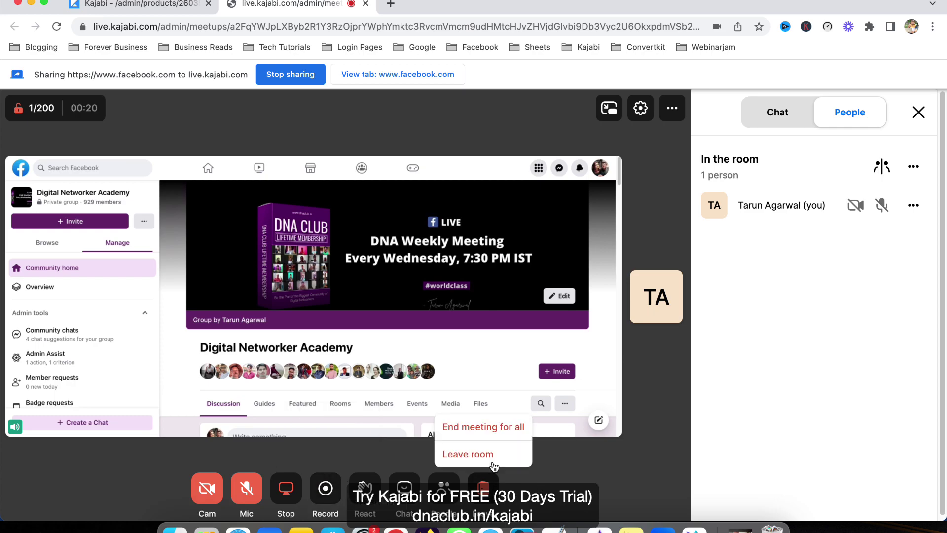
left_click(500, 428)
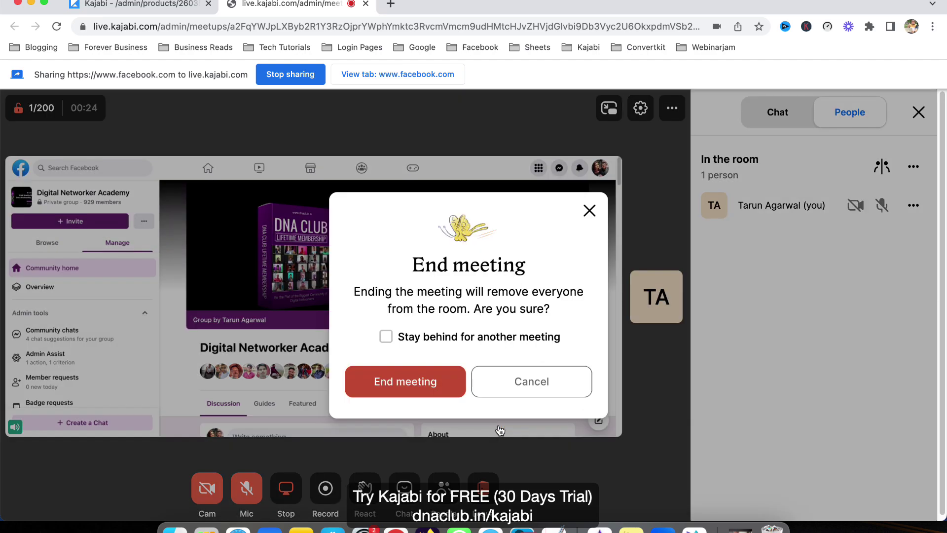
left_click(427, 384)
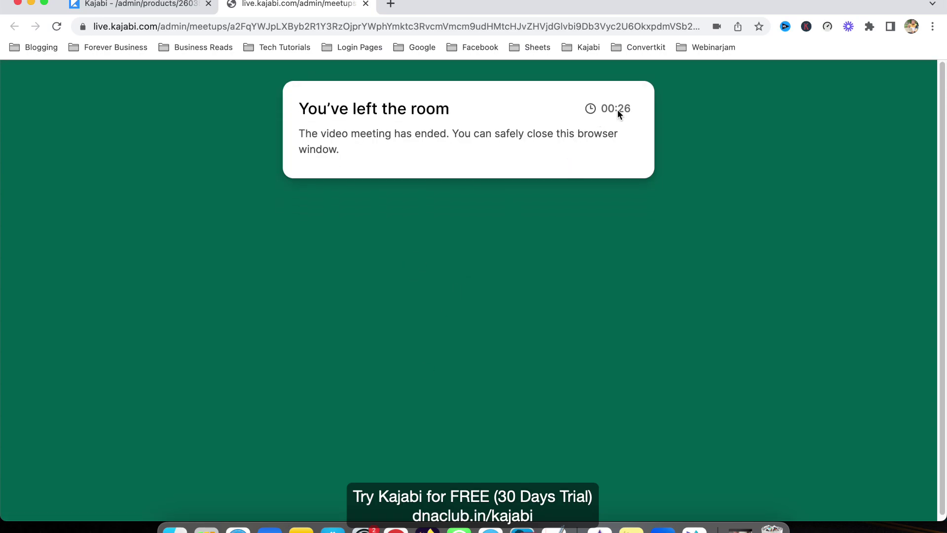
left_click_drag(617, 108, 658, 108)
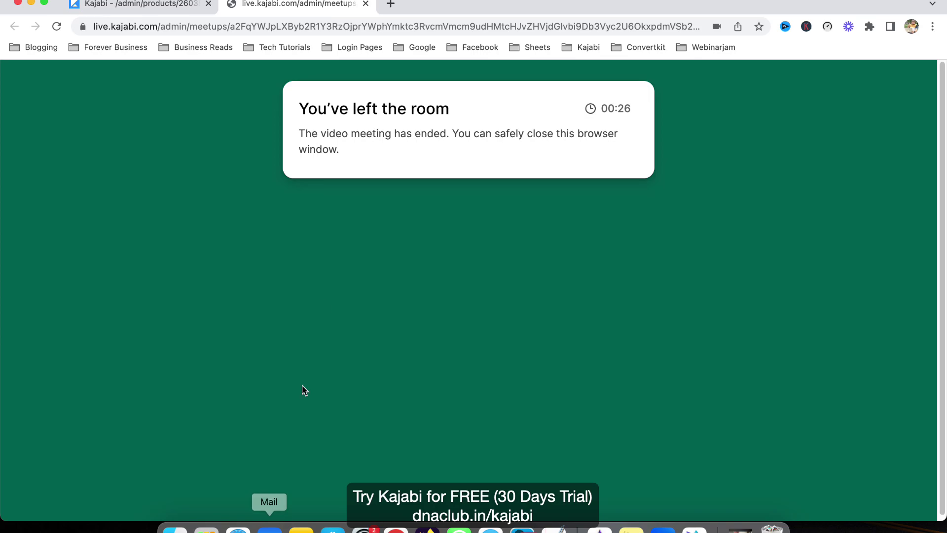
In Mail, select the other account's Inbox to find Kajabi's recording email.
left_click(269, 527)
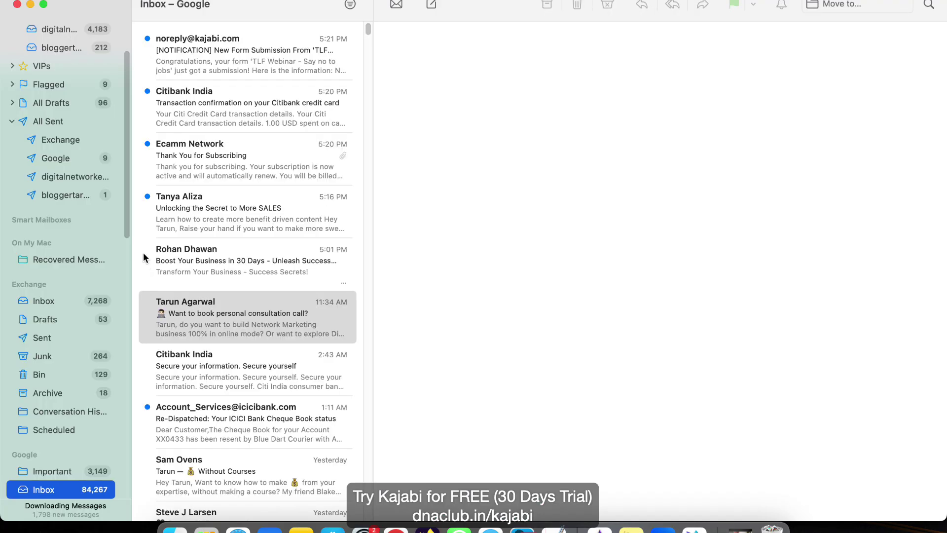
scroll(70, 369, "down", 5)
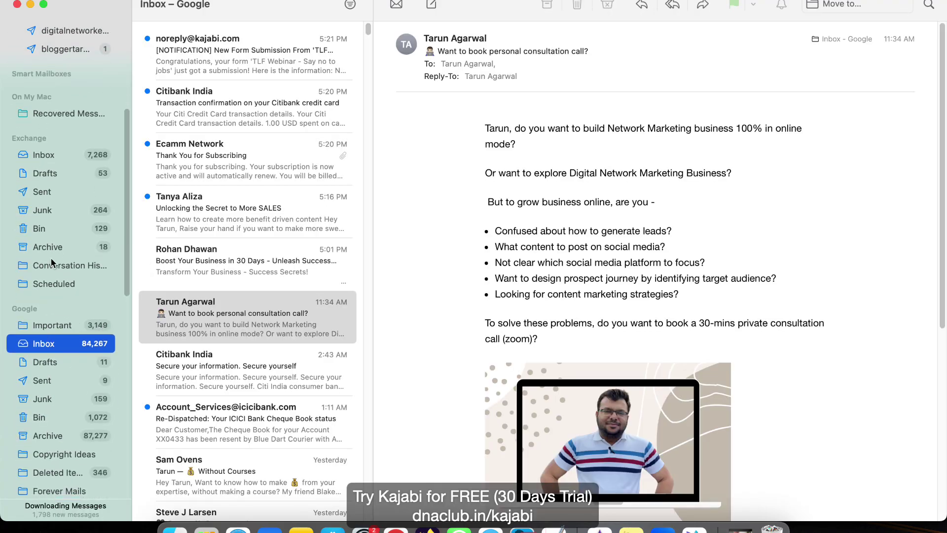
scroll(55, 374, "down", 10)
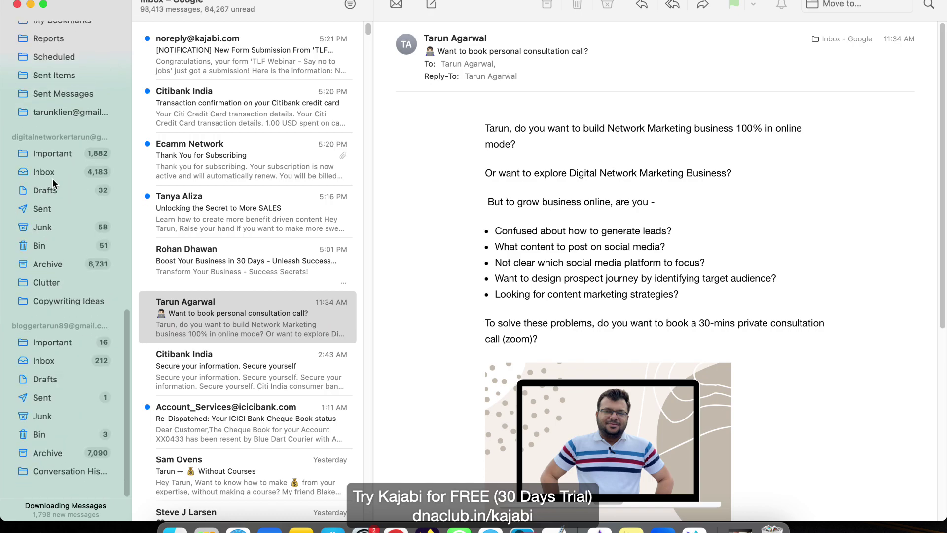
left_click(53, 170)
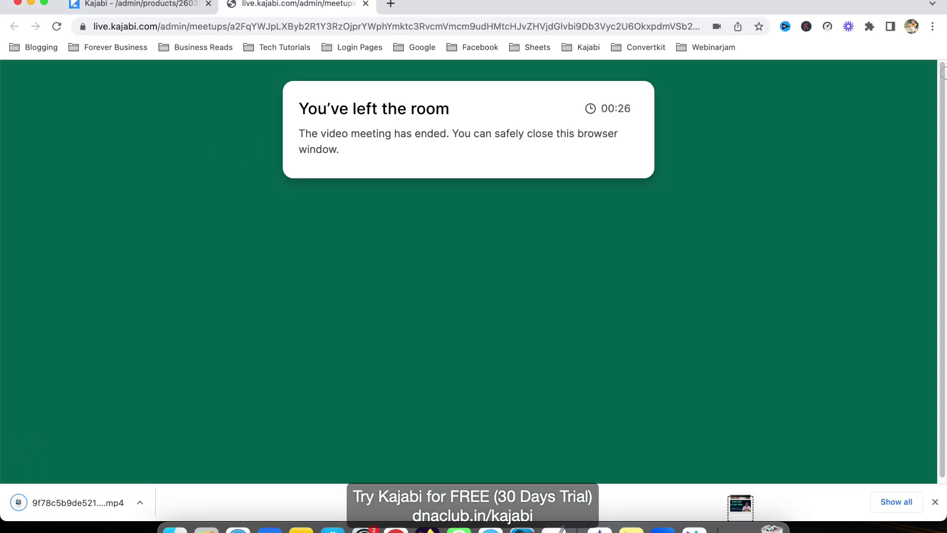
Play the downloaded mp4 recording in QuickTime, skipping ahead to the Facebook share, then close it.
left_click(740, 529)
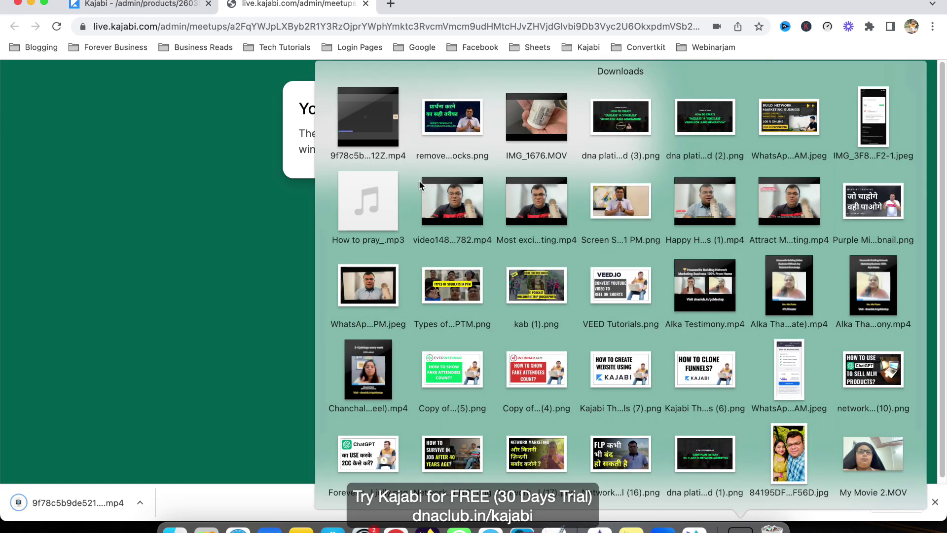
left_click(463, 226)
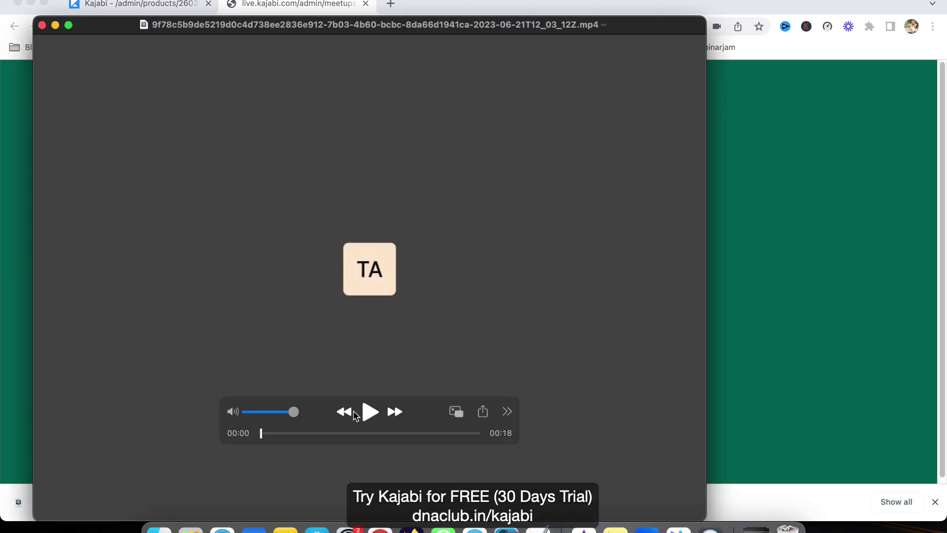
left_click(366, 413)
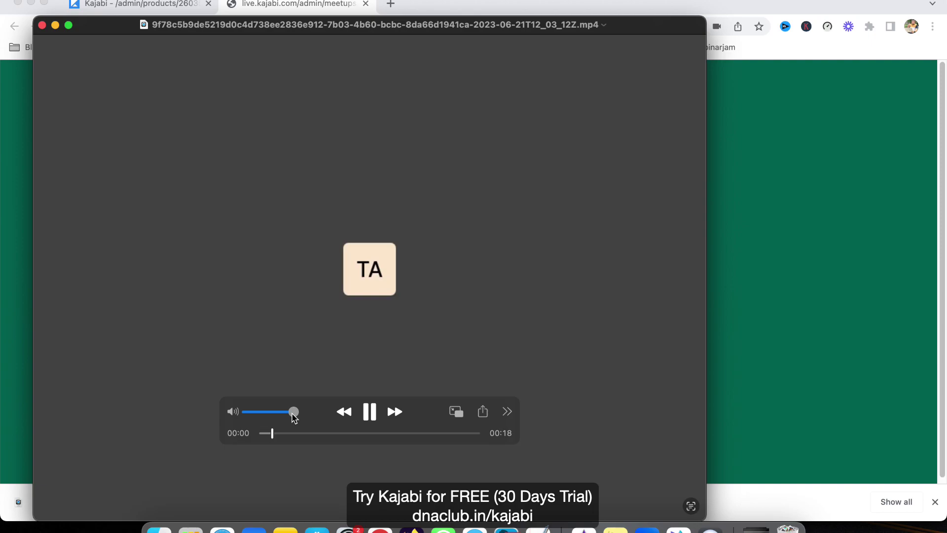
left_click(339, 434)
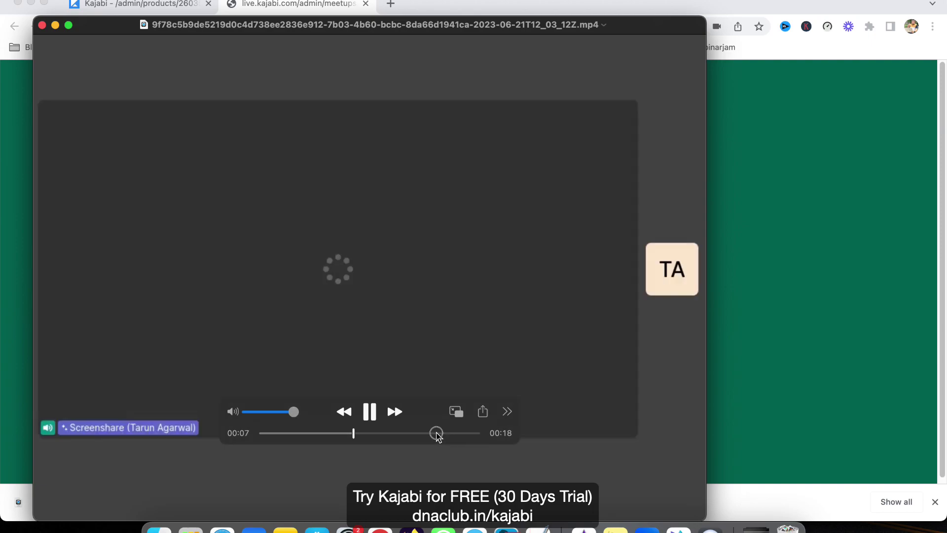
left_click(439, 434)
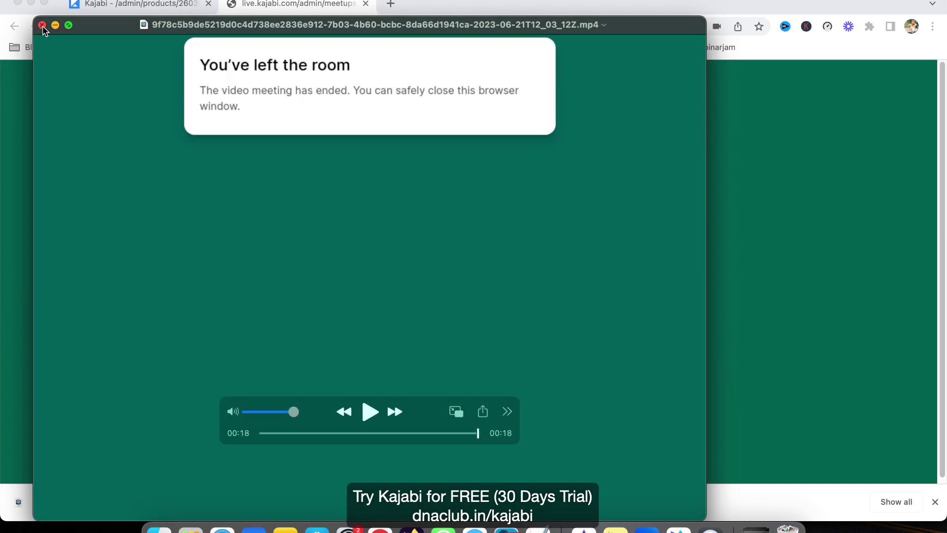
left_click(42, 25)
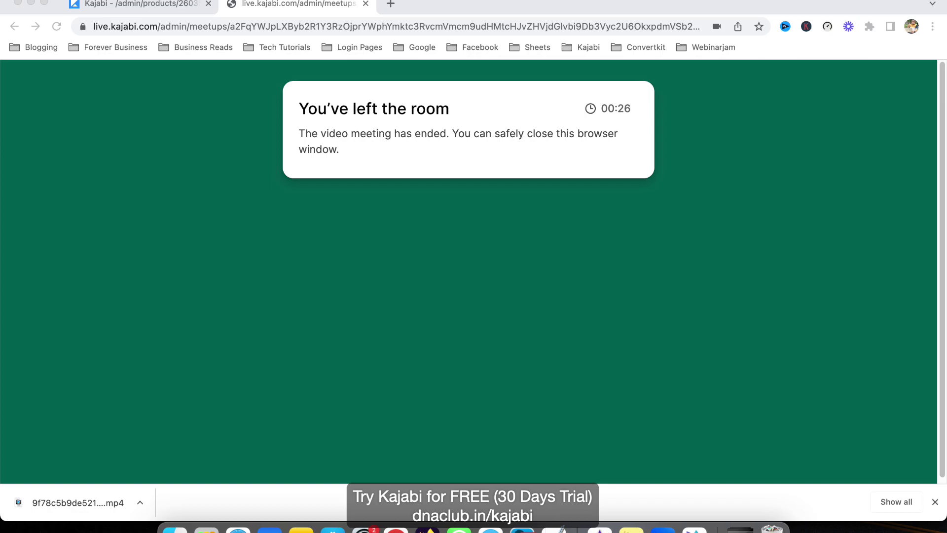
Go to the Kajabi tab for the DNA Gold Level Courses admin page (products/260358).
left_click(121, 5)
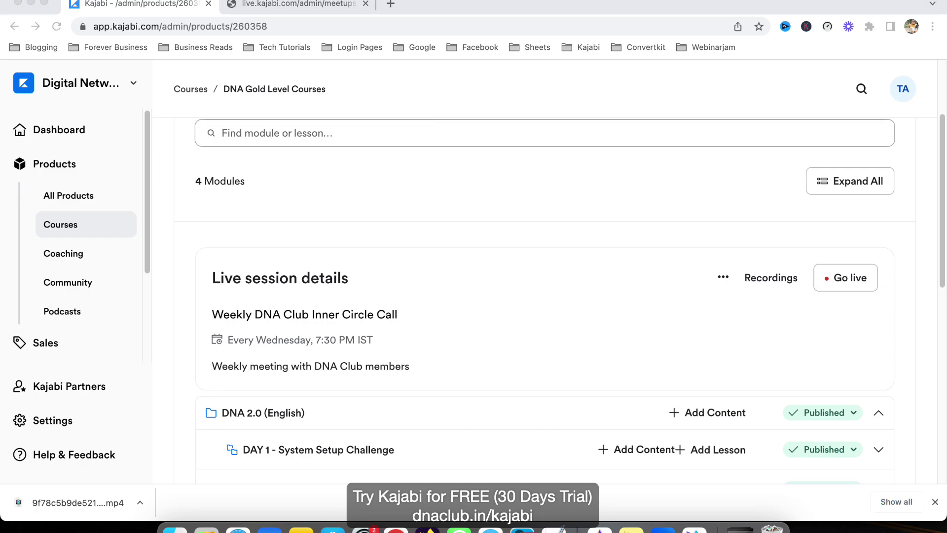
Load dnaclub.in/kajabi in a new tab to show Kajabi's free 30-day trial page.
left_click(389, 3)
type("dnaclub.in/tools")
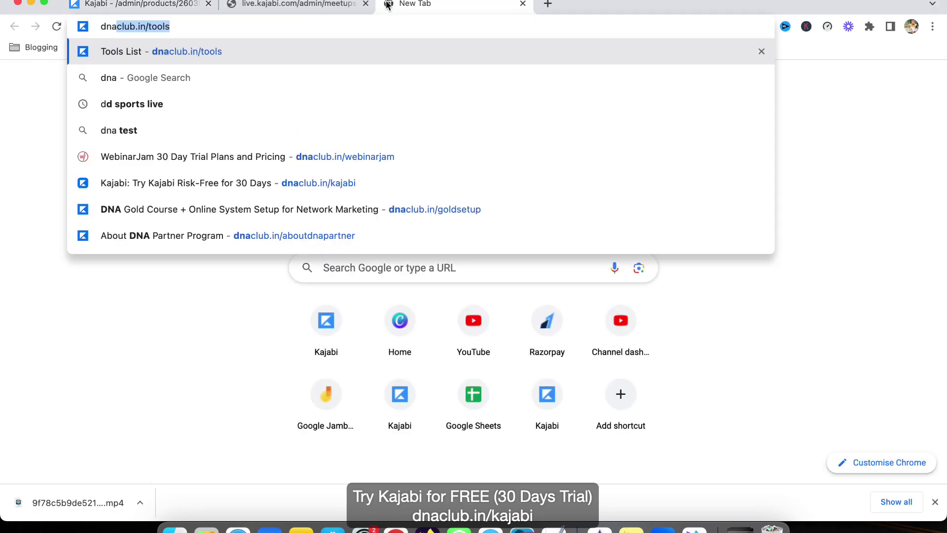
key("BackSpace")
key("BackSpace")
key("BackSpace")
key("BackSpace")
key("BackSpace")
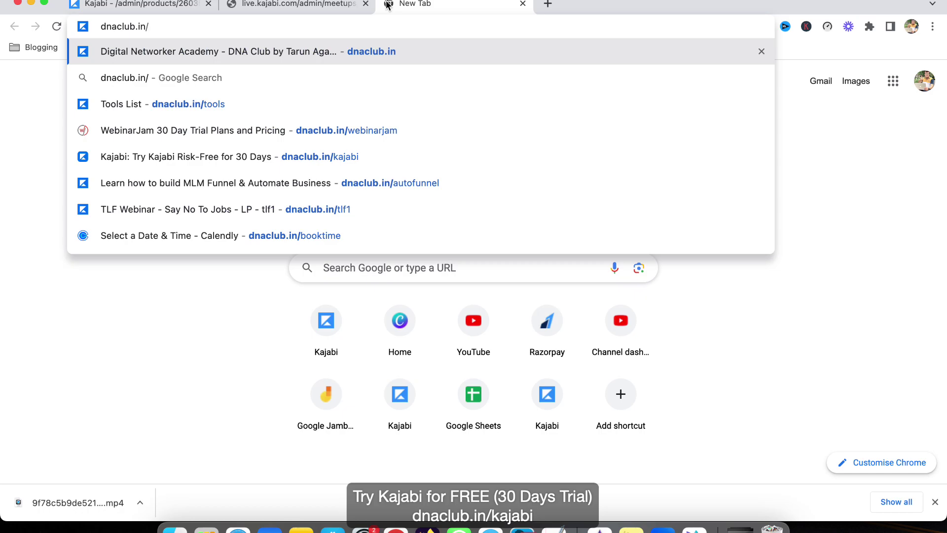
type("kajabi")
key("Return")
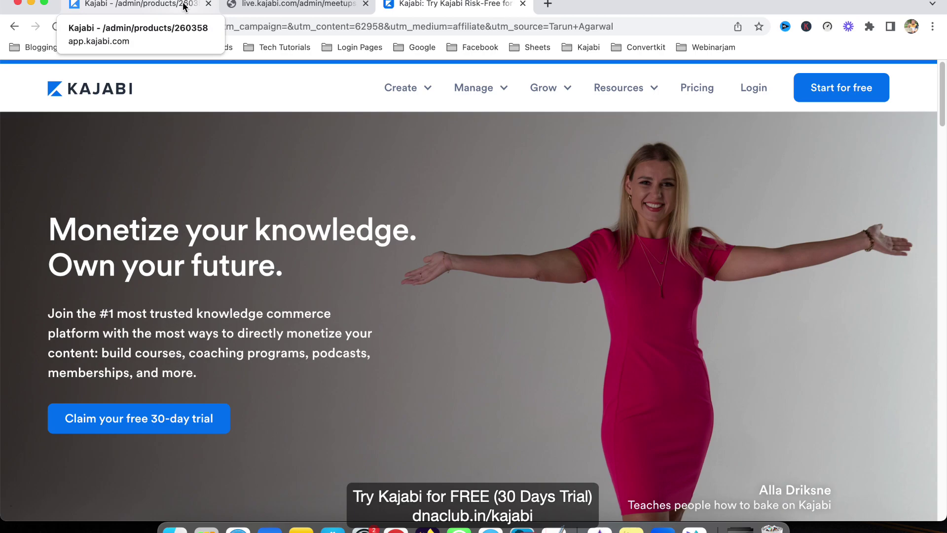
Go back to the Kajabi /admin/products/260358 tab with the Weekly DNA Club Inner Circle Call details.
left_click(184, 6)
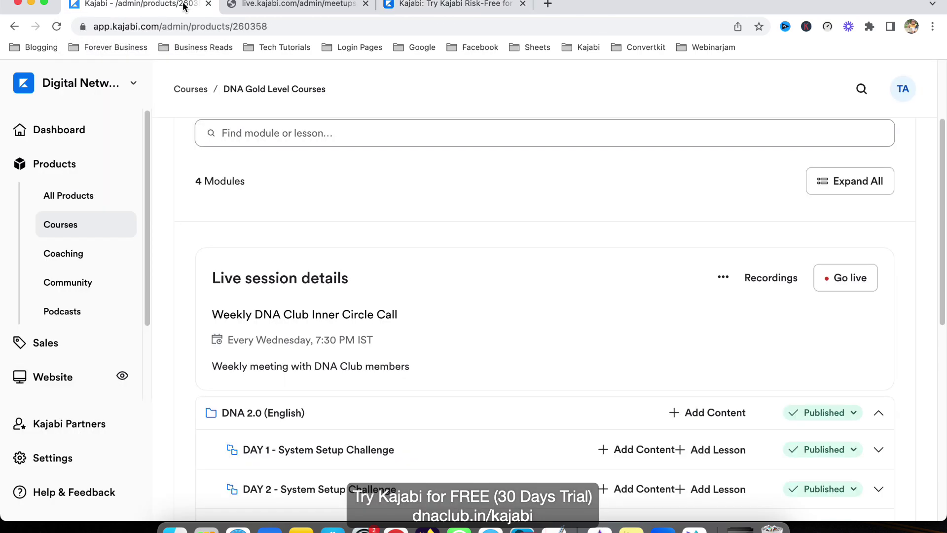